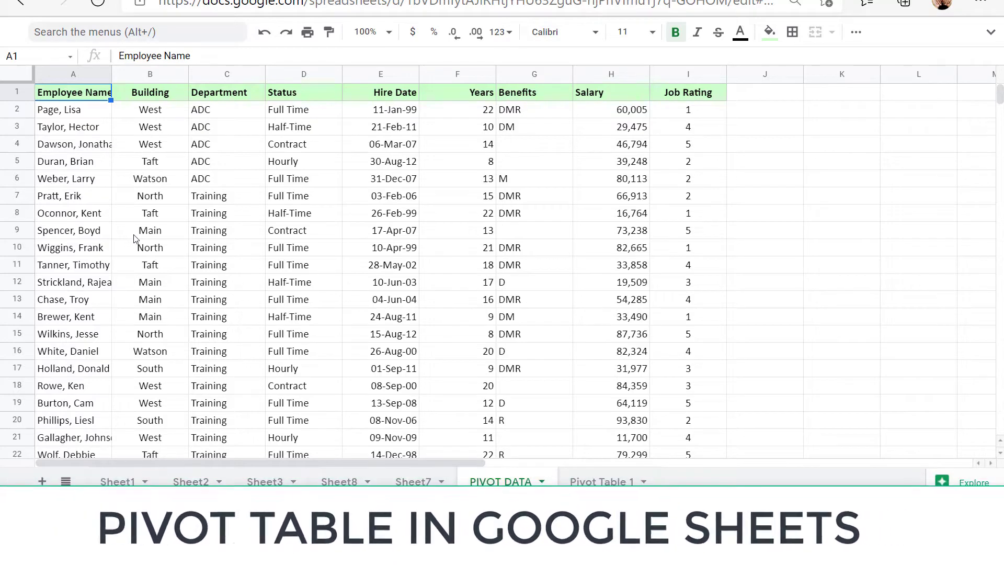
Create a pivot table on a new sheet from the full employee data range A1:I742 of PIVOT DATA.
{"action": "left_click", "coordinate": [68, 179]}
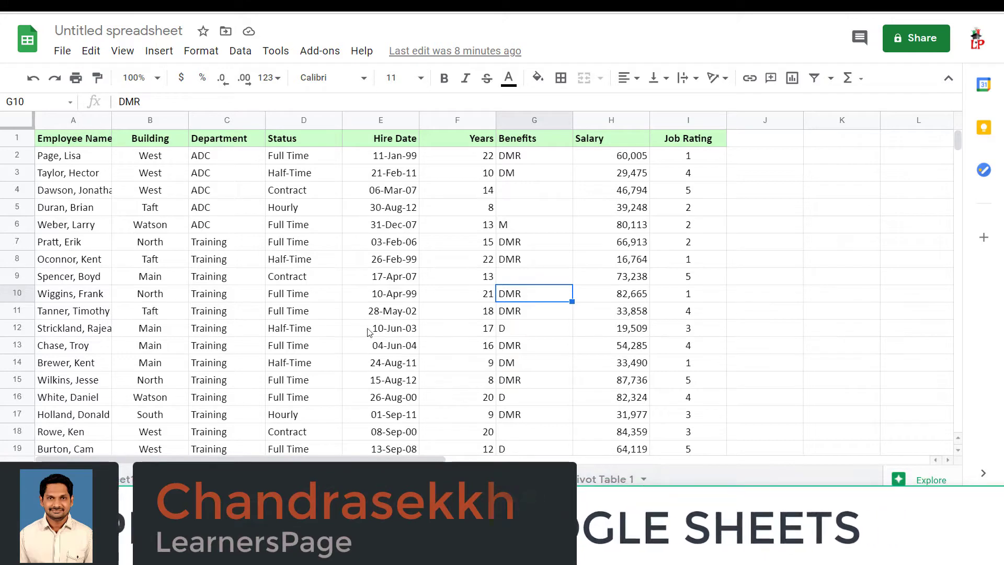
{"action": "left_click", "coordinate": [235, 54]}
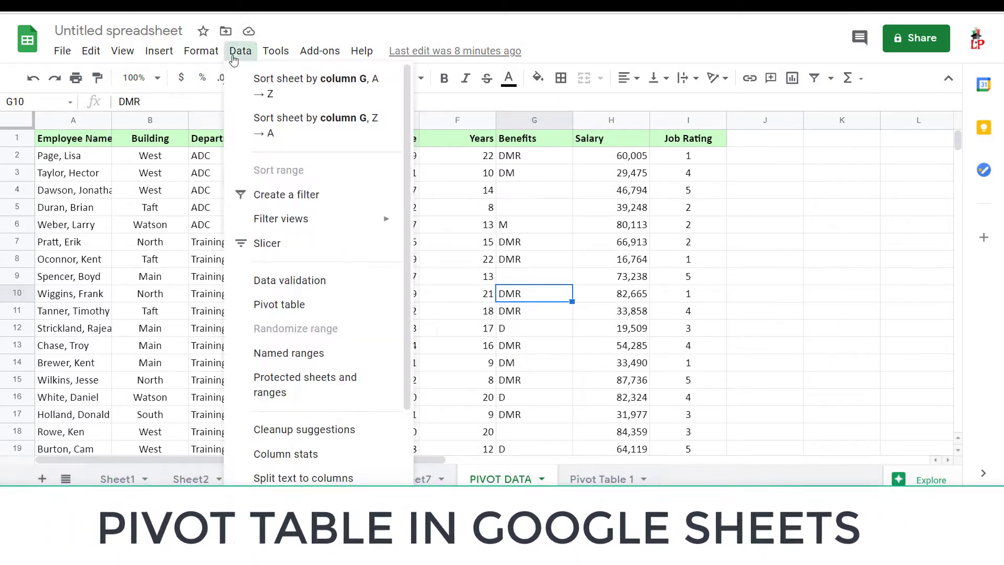
{"action": "left_click", "coordinate": [466, 209]}
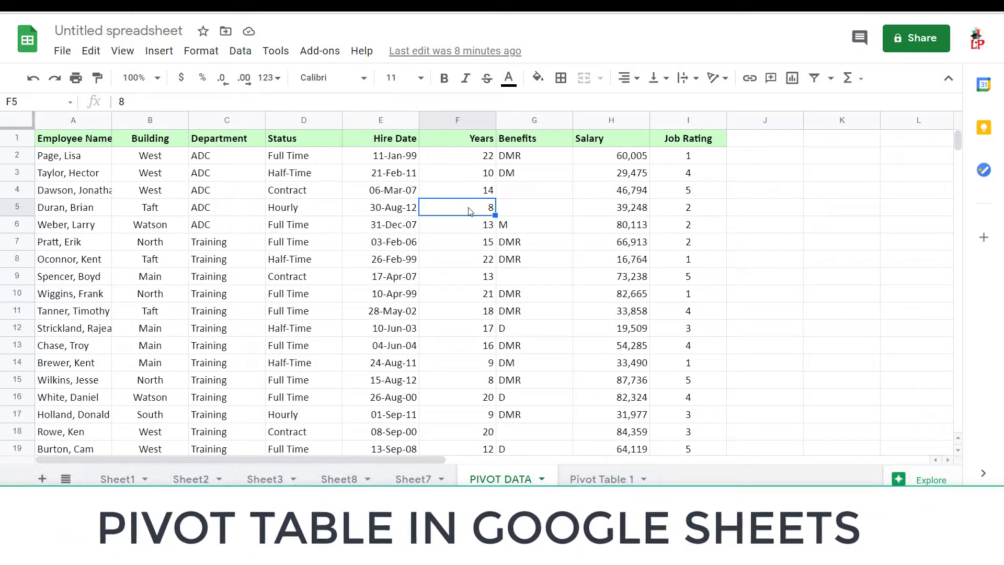
{"action": "key", "text": "ctrl+a"}
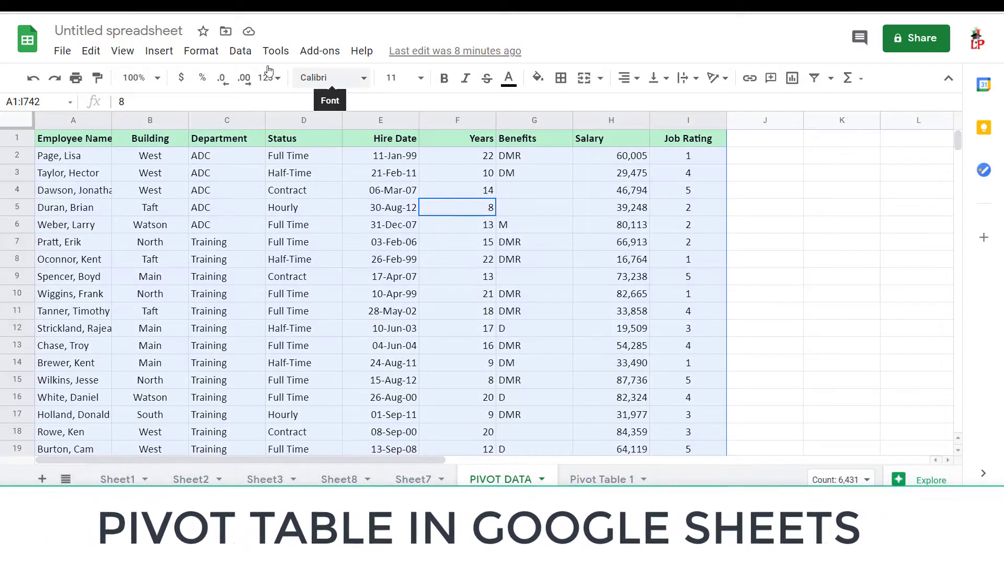
{"action": "left_click", "coordinate": [240, 52]}
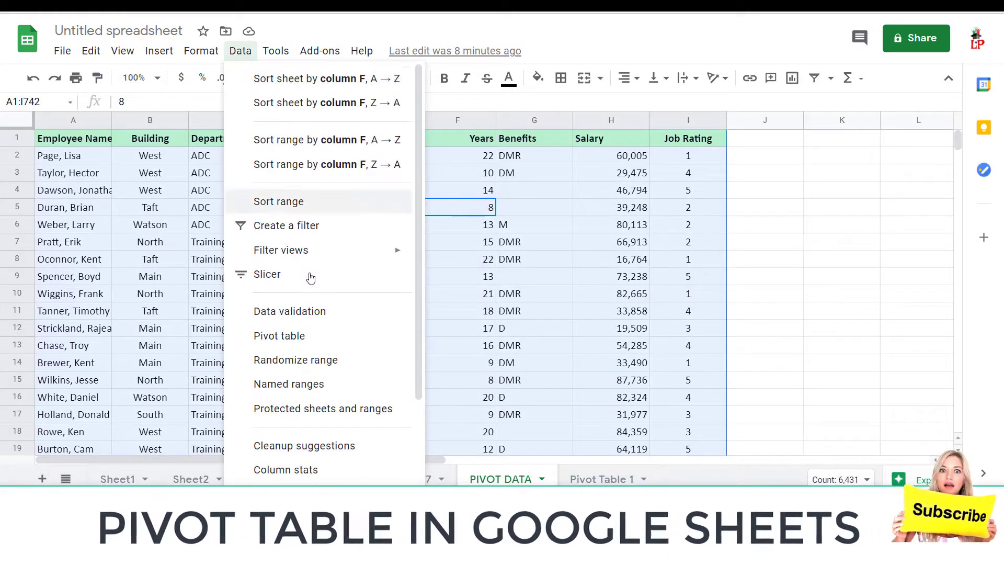
{"action": "left_click", "coordinate": [307, 341]}
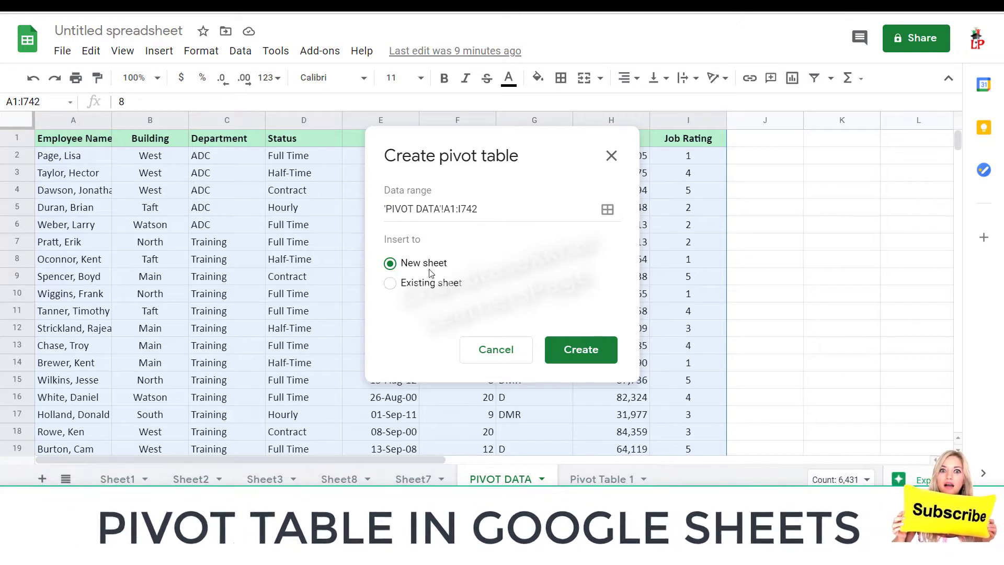
{"action": "left_click", "coordinate": [592, 352]}
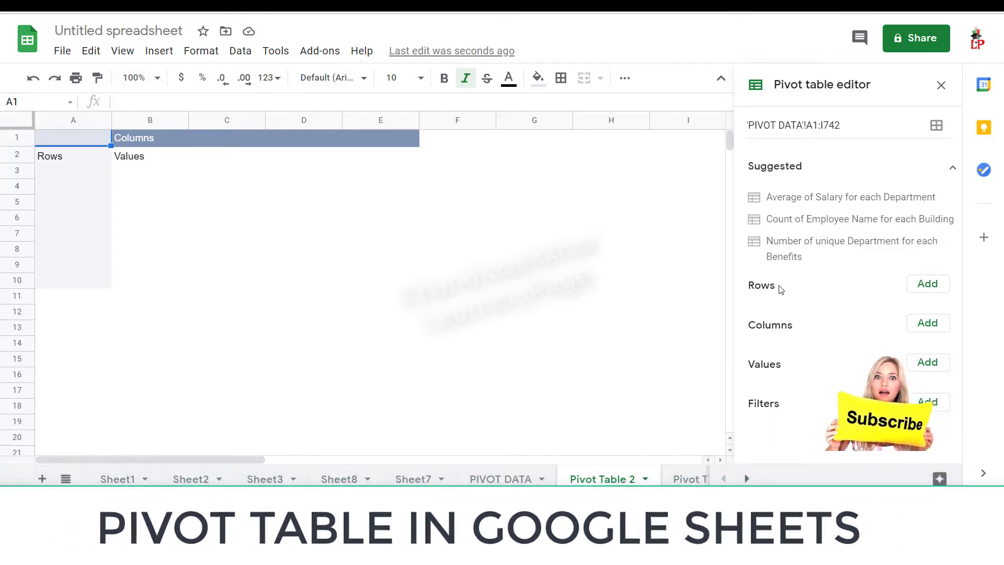
Add Department as the row field and Employee Name as a COUNTA value, and widen column A to fit the department names.
{"action": "left_click", "coordinate": [921, 287]}
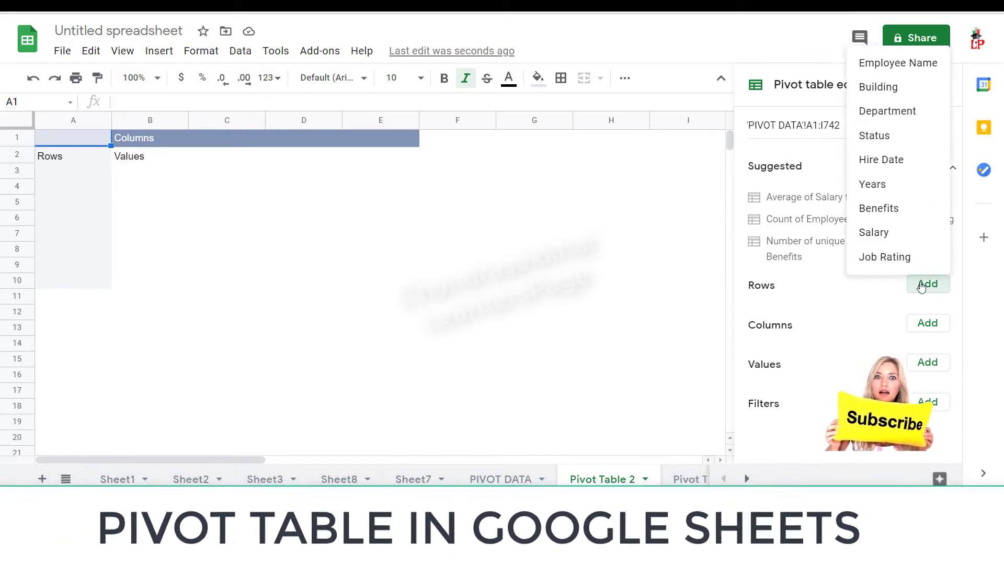
{"action": "left_click", "coordinate": [895, 115]}
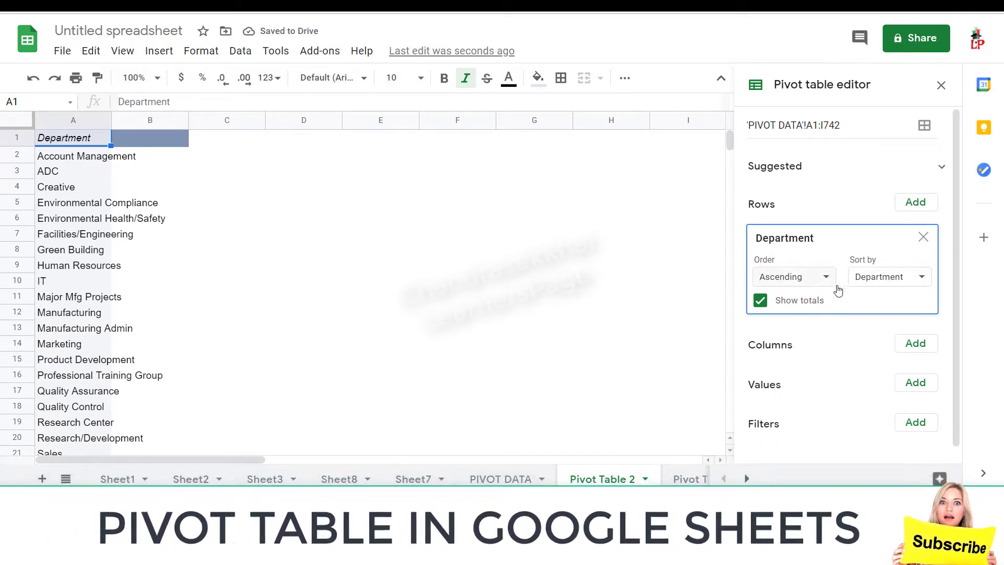
{"action": "left_click", "coordinate": [916, 383]}
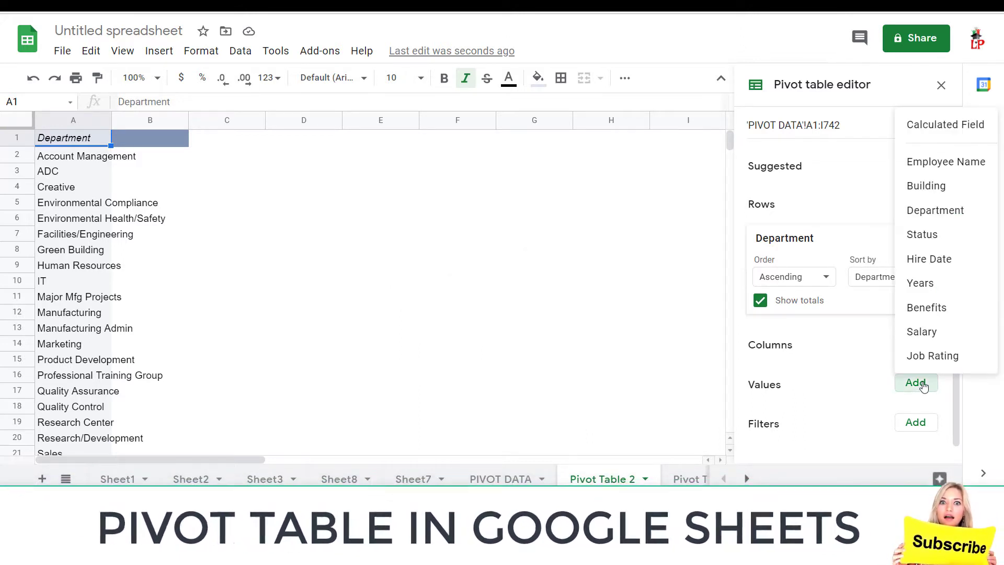
{"action": "left_click", "coordinate": [934, 162]}
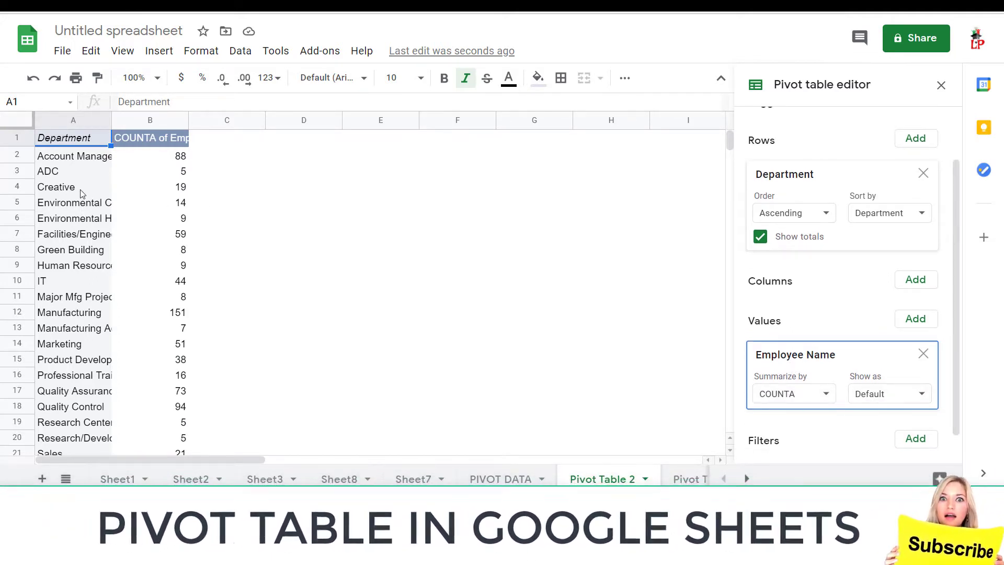
{"action": "left_click_drag", "start_coordinate": [111, 120], "coordinate": [160, 120]}
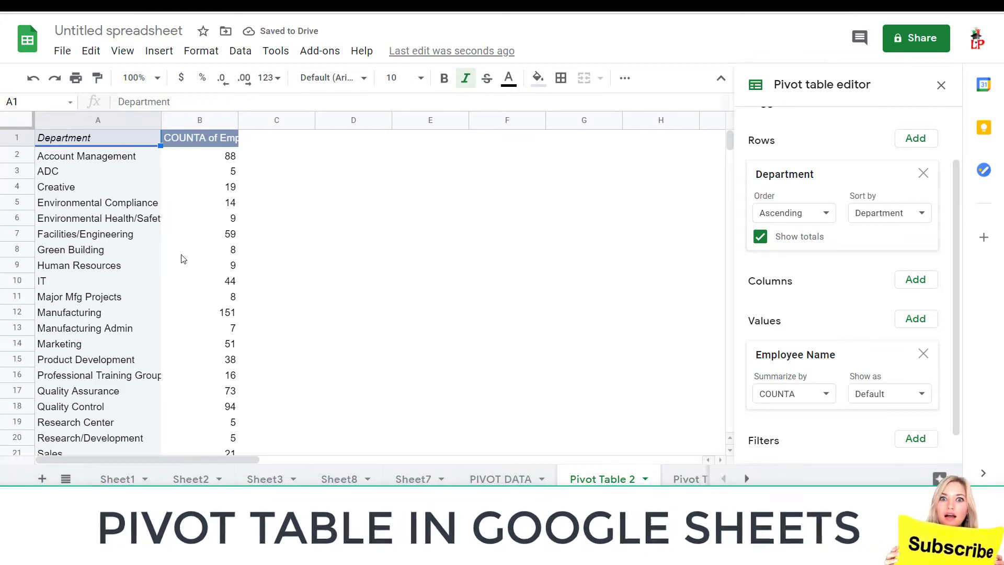
Add a Building filter to the pivot table that excludes the Main and Taft buildings.
{"action": "scroll", "coordinate": [847, 406], "scroll_direction": "down", "scroll_amount": 1}
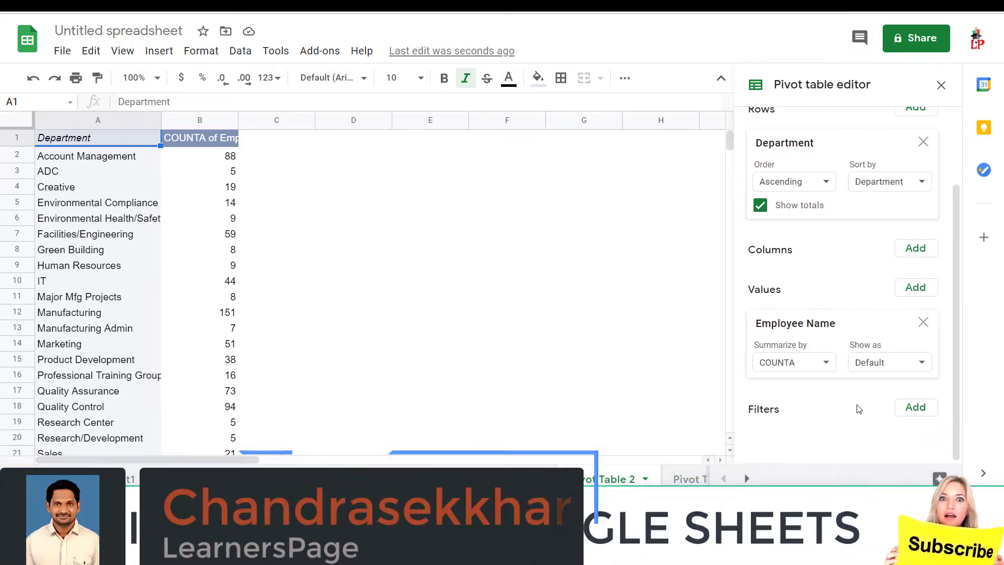
{"action": "left_click", "coordinate": [922, 413]}
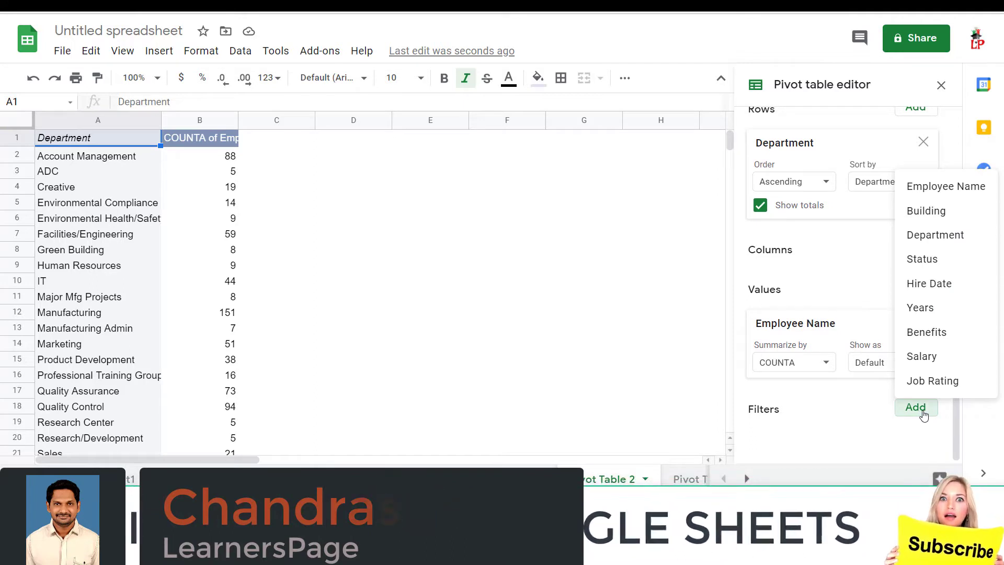
{"action": "left_click", "coordinate": [949, 220]}
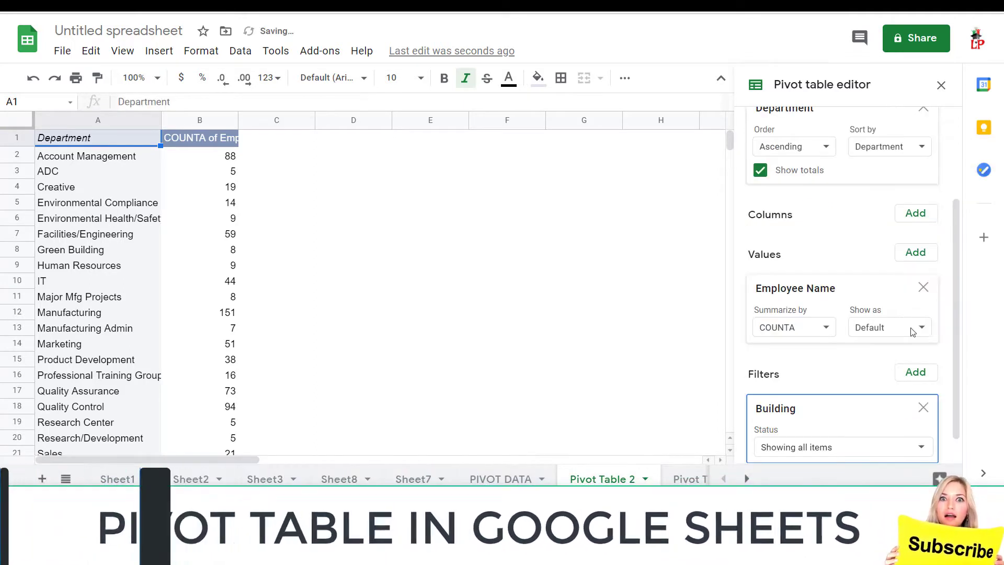
{"action": "scroll", "coordinate": [648, 418], "scroll_direction": "down", "scroll_amount": 2}
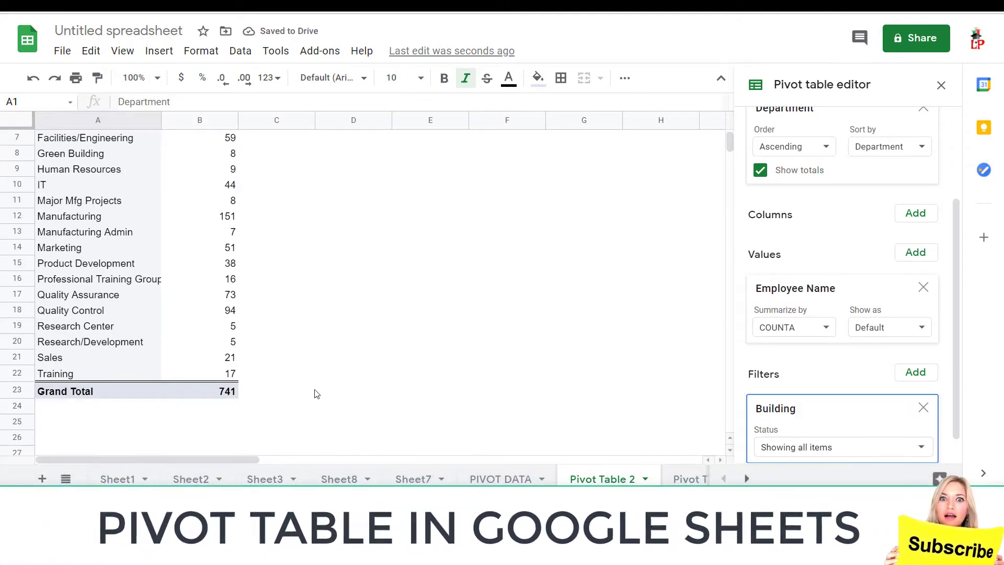
{"action": "left_click", "coordinate": [775, 457]}
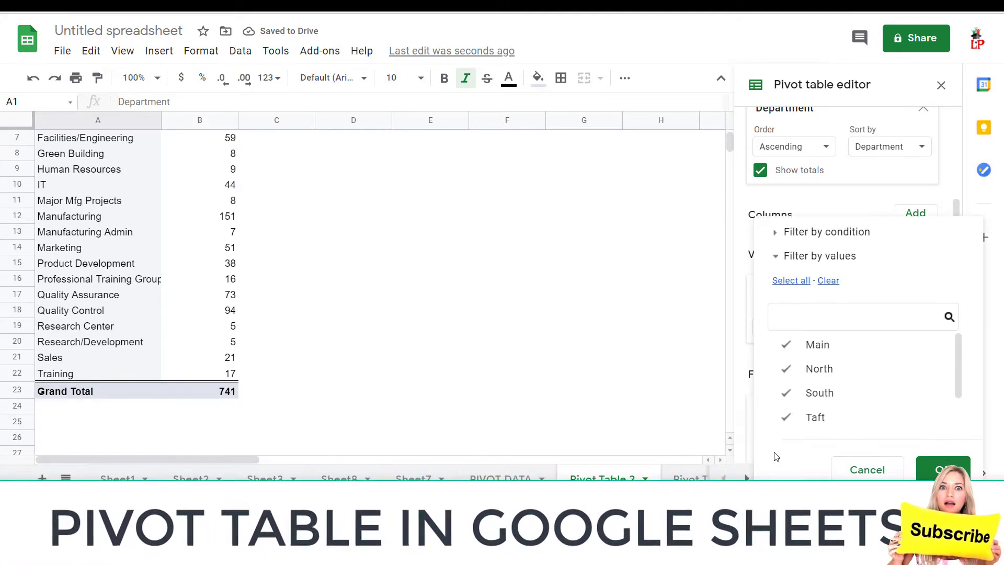
{"action": "left_click", "coordinate": [820, 422]}
{"action": "left_click", "coordinate": [787, 344]}
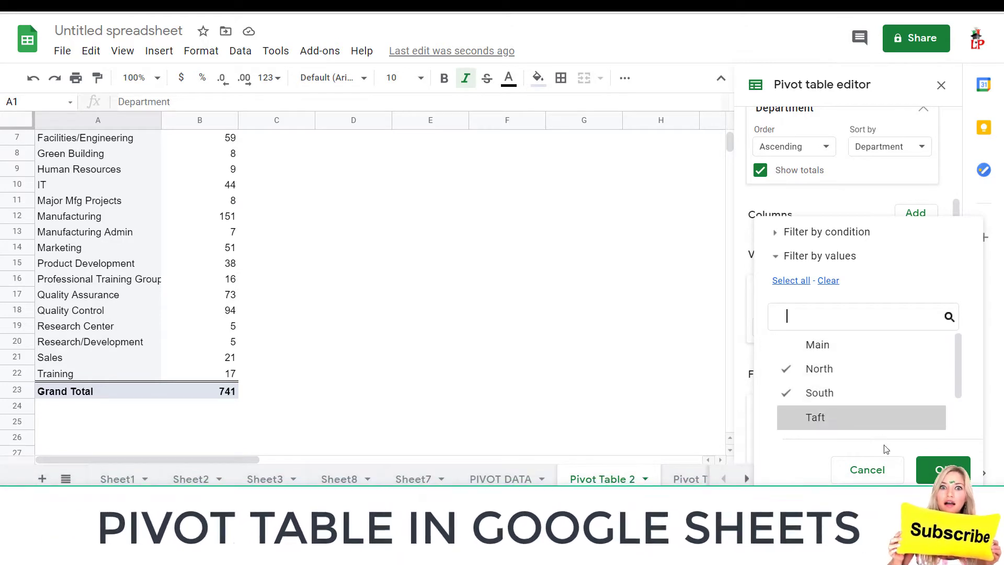
{"action": "left_click", "coordinate": [940, 469]}
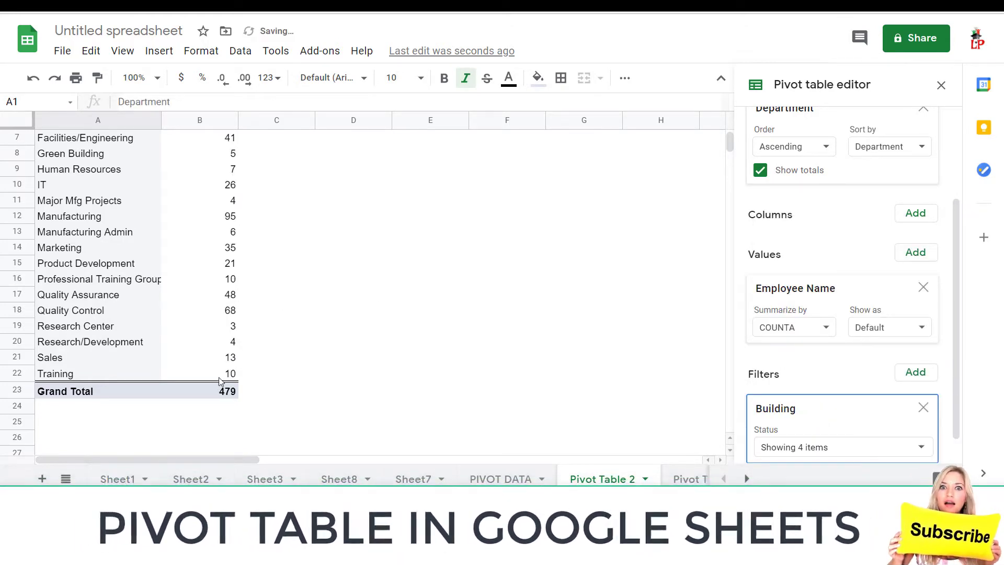
Review the filtered department counts and remove the Building filter from the pivot table.
{"action": "scroll", "coordinate": [239, 404], "scroll_direction": "up", "scroll_amount": 2}
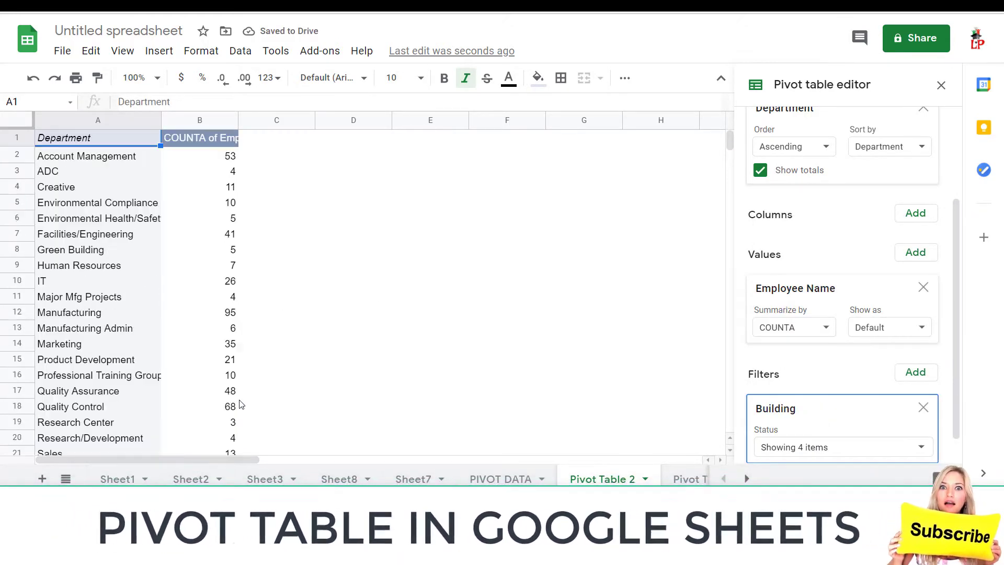
{"action": "scroll", "coordinate": [236, 405], "scroll_direction": "down", "scroll_amount": 4}
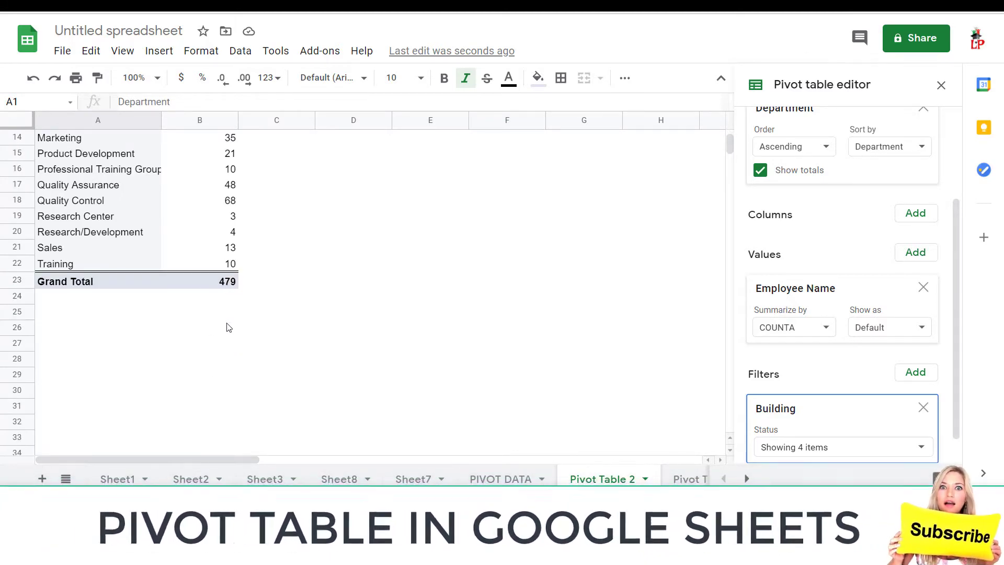
{"action": "scroll", "coordinate": [228, 327], "scroll_direction": "up", "scroll_amount": 4}
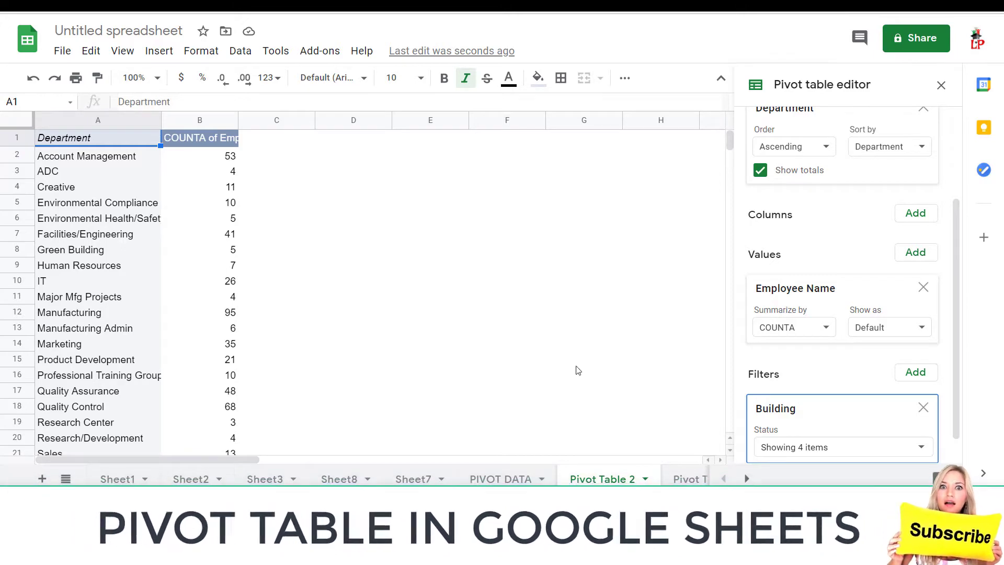
{"action": "scroll", "coordinate": [454, 352], "scroll_direction": "down", "scroll_amount": 3}
{"action": "scroll", "coordinate": [241, 354], "scroll_direction": "up", "scroll_amount": 3}
{"action": "left_click", "coordinate": [923, 408]}
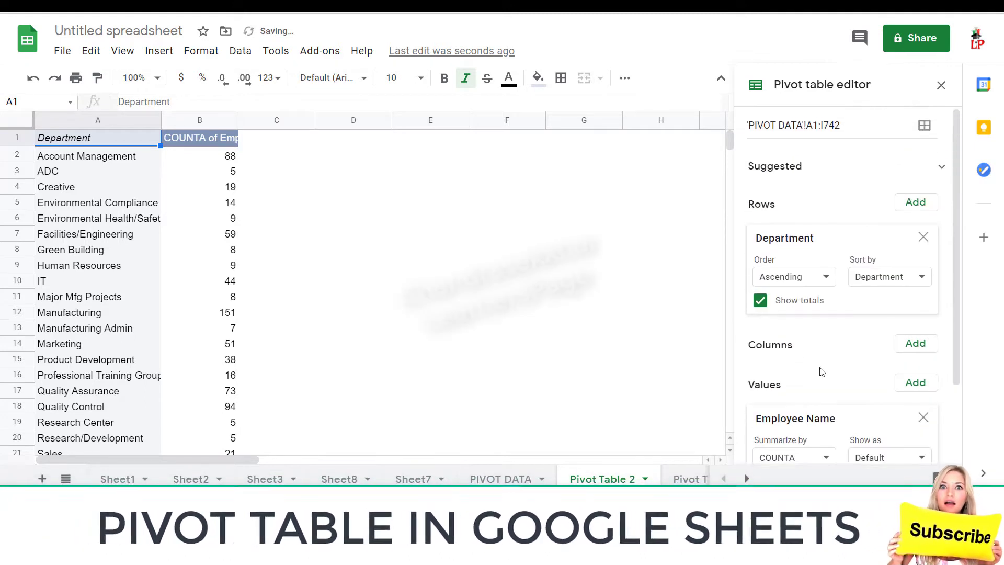
Add Building as a second row field and reorder it above Department.
{"action": "left_click", "coordinate": [914, 203]}
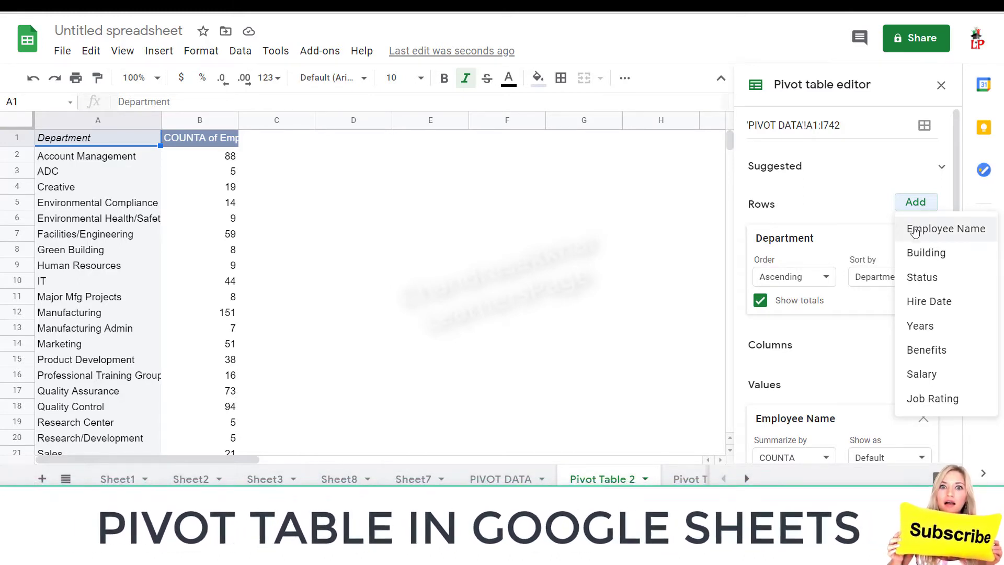
{"action": "left_click", "coordinate": [926, 253]}
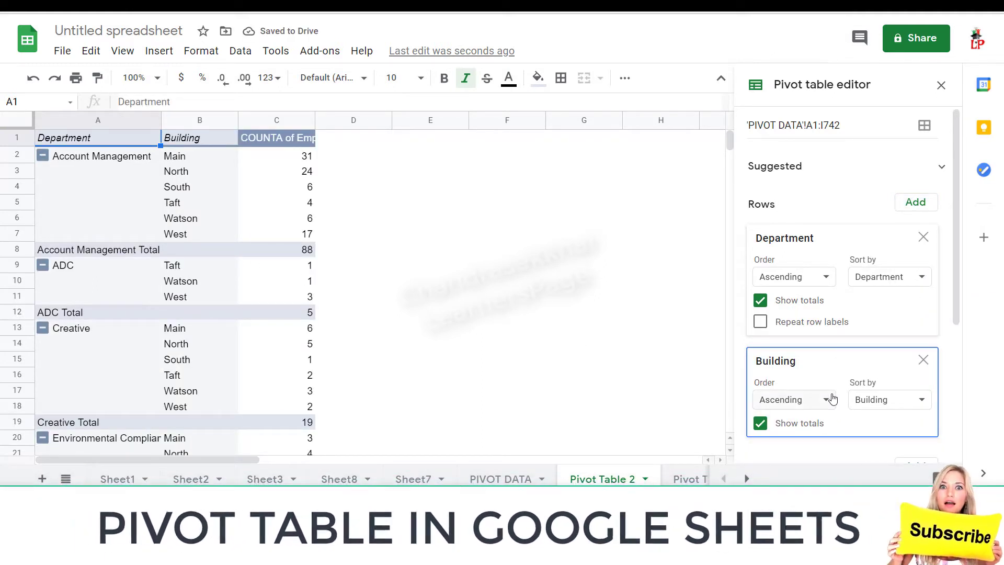
{"action": "scroll", "coordinate": [830, 334], "scroll_direction": "down", "scroll_amount": 1}
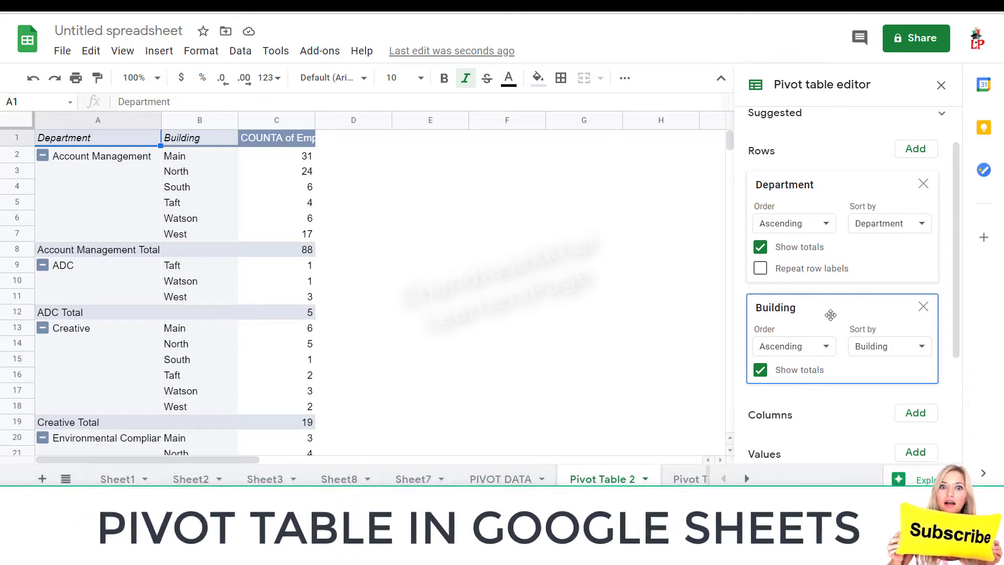
{"action": "left_click", "coordinate": [778, 307]}
{"action": "left_click_drag", "start_coordinate": [779, 307], "coordinate": [791, 185]}
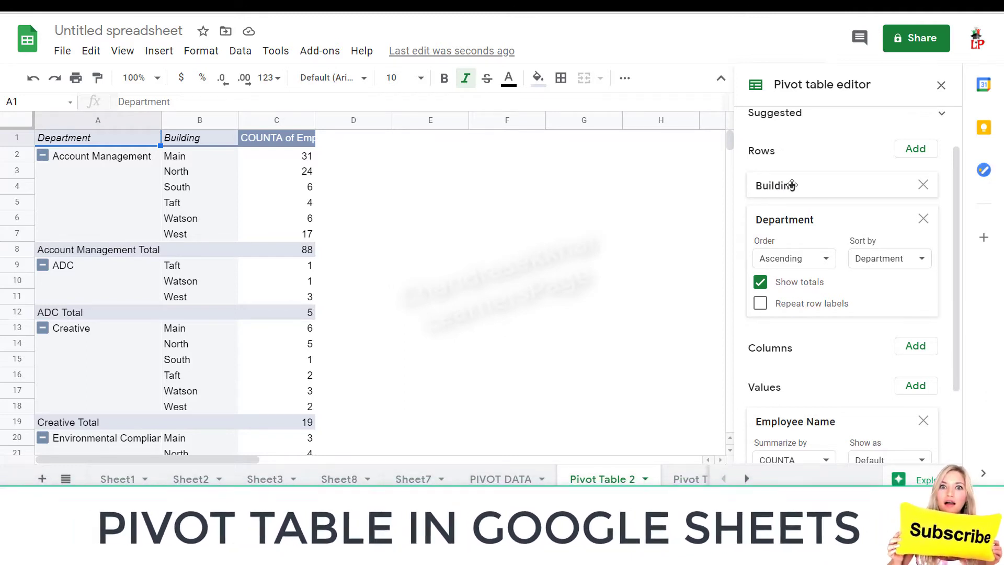
{"action": "left_click_drag", "start_coordinate": [792, 185], "coordinate": [797, 196]}
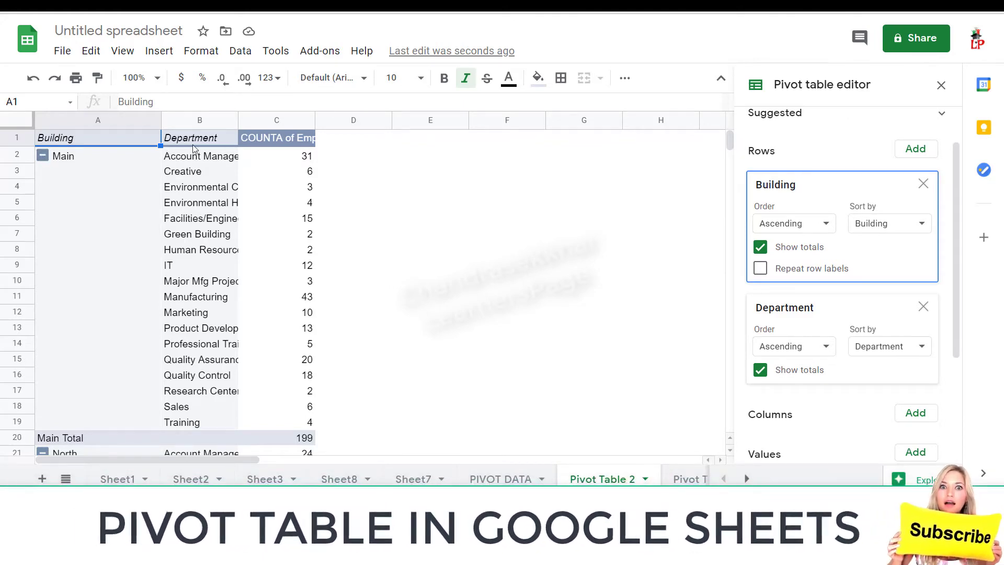
Examine the employee counts by department and the subtotals for each building down to the grand total.
{"action": "scroll", "coordinate": [198, 361], "scroll_direction": "down", "scroll_amount": 4}
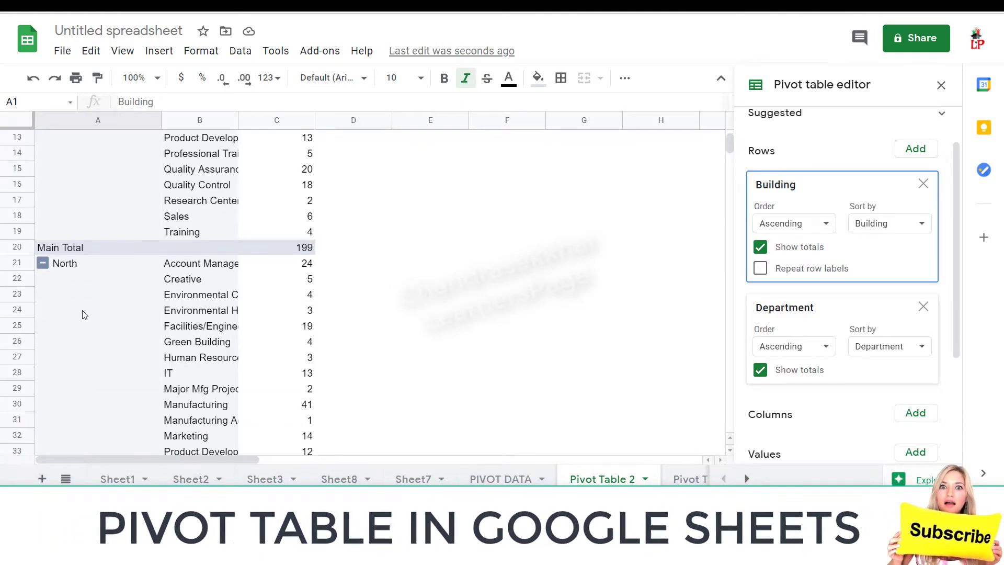
{"action": "scroll", "coordinate": [194, 320], "scroll_direction": "down", "scroll_amount": 3}
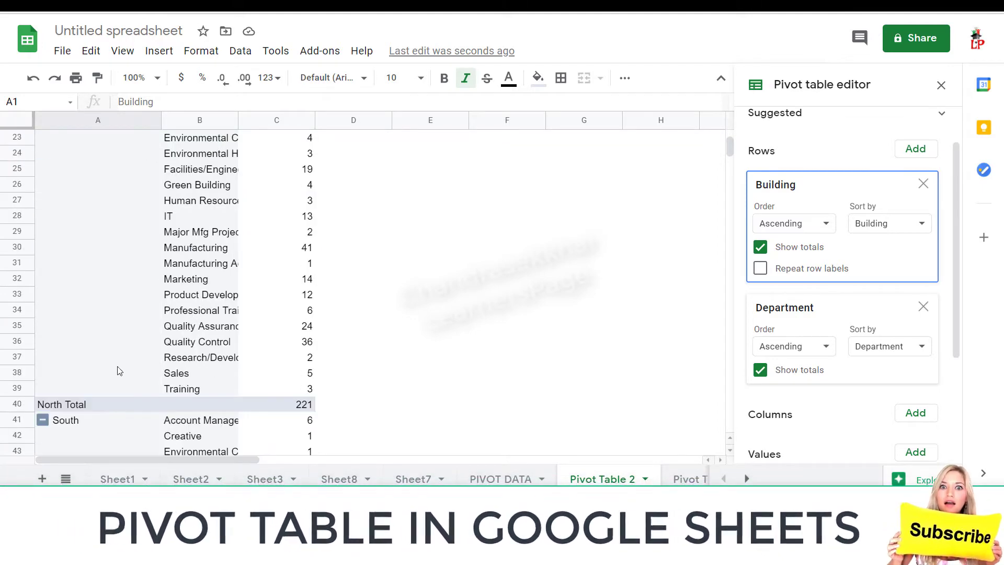
{"action": "scroll", "coordinate": [119, 370], "scroll_direction": "down", "scroll_amount": 2}
{"action": "scroll", "coordinate": [145, 386], "scroll_direction": "down", "scroll_amount": 6}
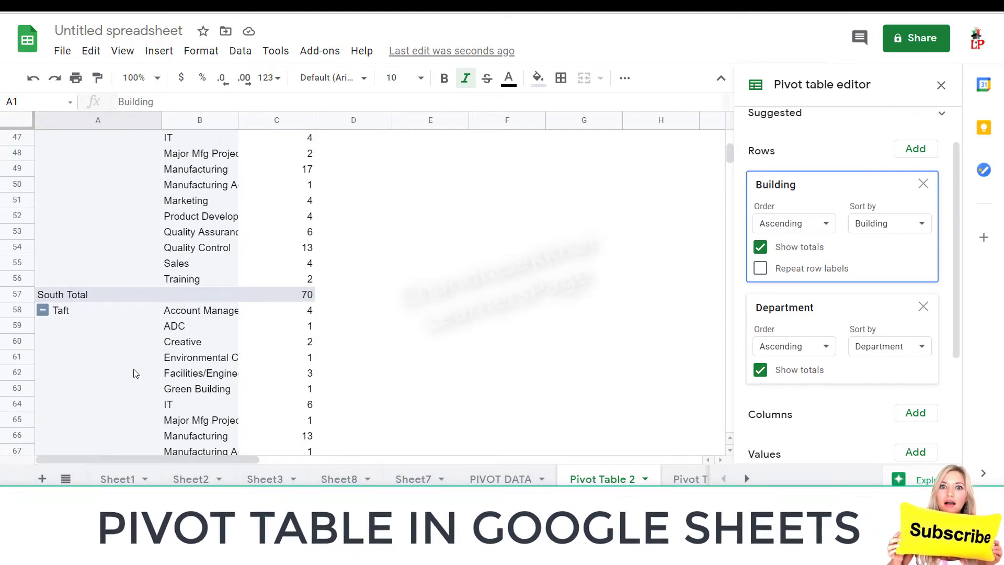
{"action": "scroll", "coordinate": [198, 342], "scroll_direction": "down", "scroll_amount": 3}
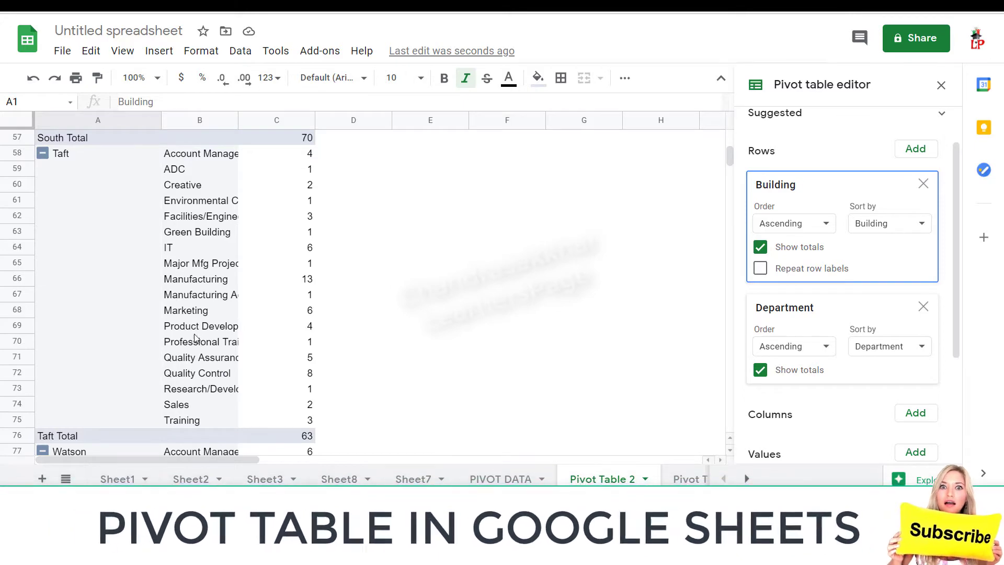
{"action": "scroll", "coordinate": [195, 337], "scroll_direction": "down", "scroll_amount": 8}
{"action": "scroll", "coordinate": [194, 337], "scroll_direction": "down", "scroll_amount": 6}
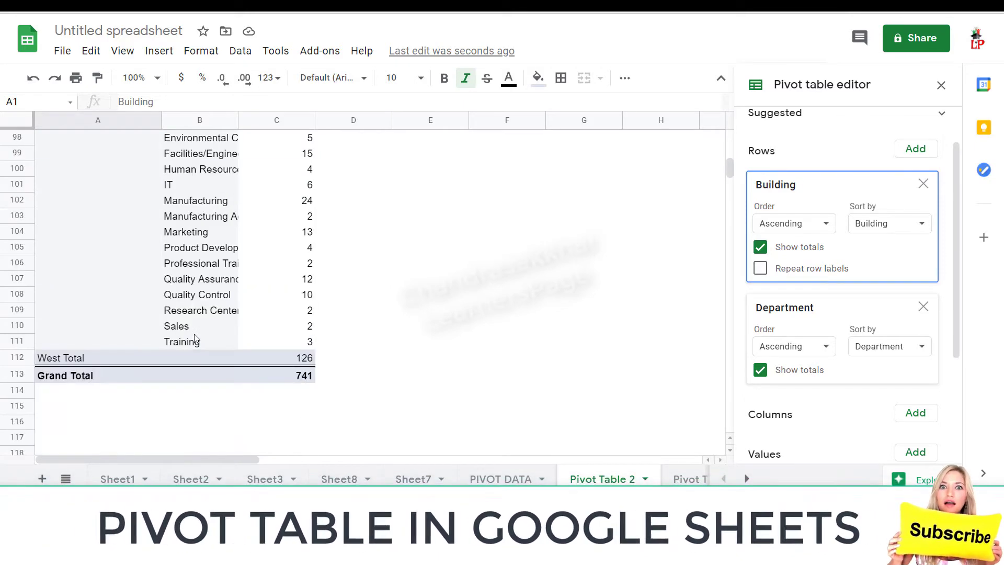
{"action": "scroll", "coordinate": [195, 338], "scroll_direction": "up", "scroll_amount": 20}
{"action": "scroll", "coordinate": [195, 338], "scroll_direction": "up", "scroll_amount": 4}
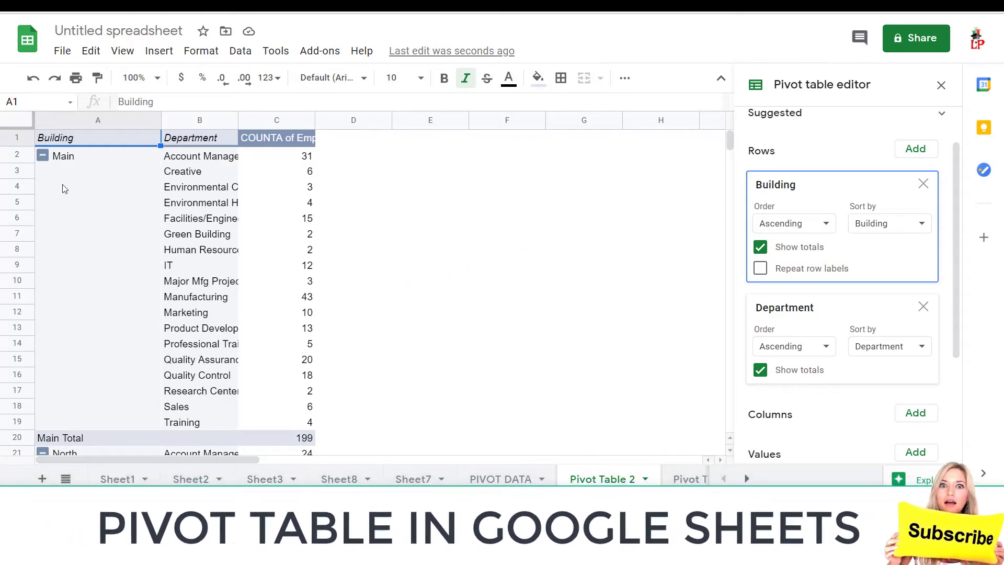
Collapse all building groups in the pivot table so that only the building totals are listed.
{"action": "left_click", "coordinate": [43, 156]}
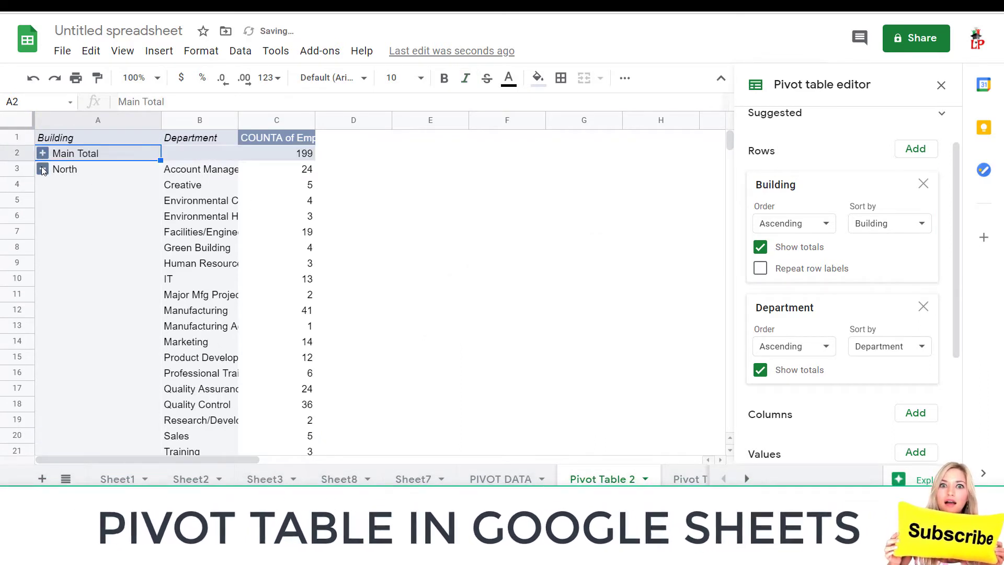
{"action": "left_click", "coordinate": [43, 169]}
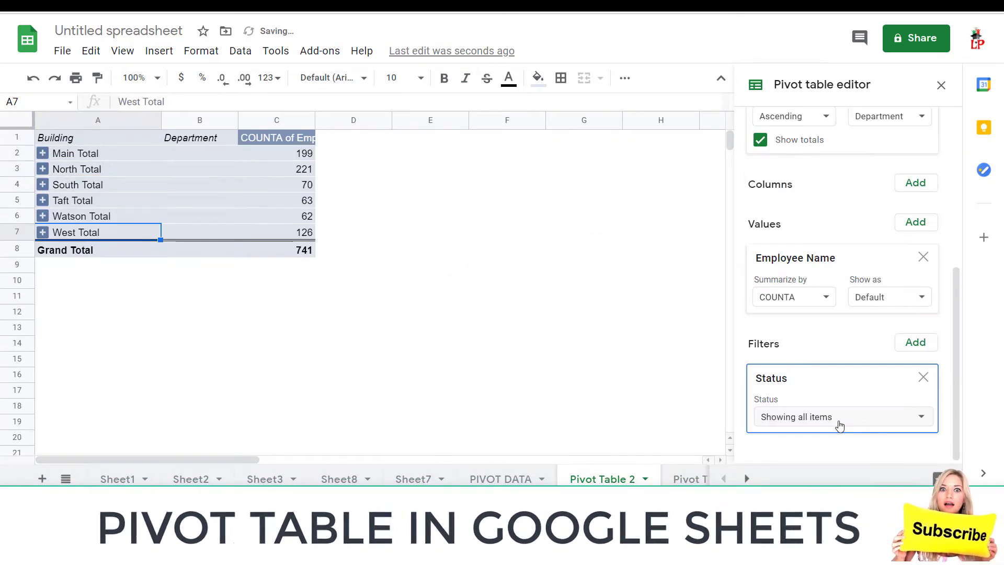
Examine the Status filter's selectable values and its filter-by-condition options, keeping all items selected.
{"action": "left_click", "coordinate": [836, 418]}
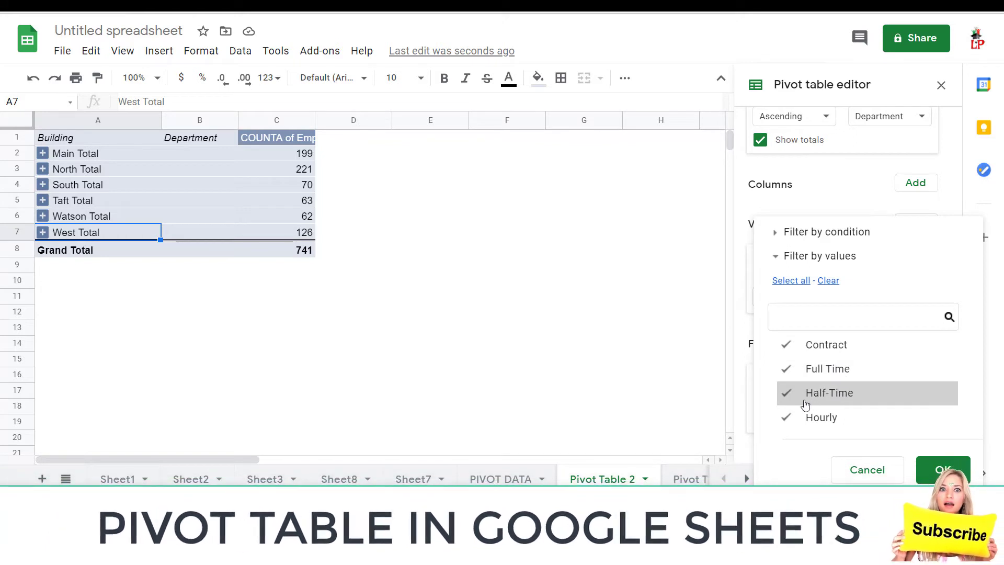
{"action": "left_click", "coordinate": [924, 460]}
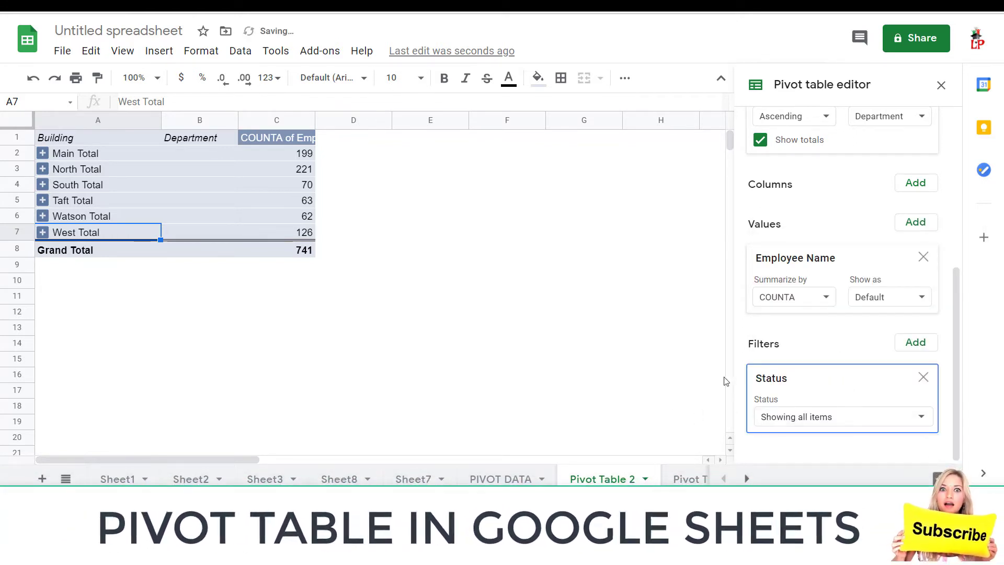
{"action": "left_click", "coordinate": [813, 417]}
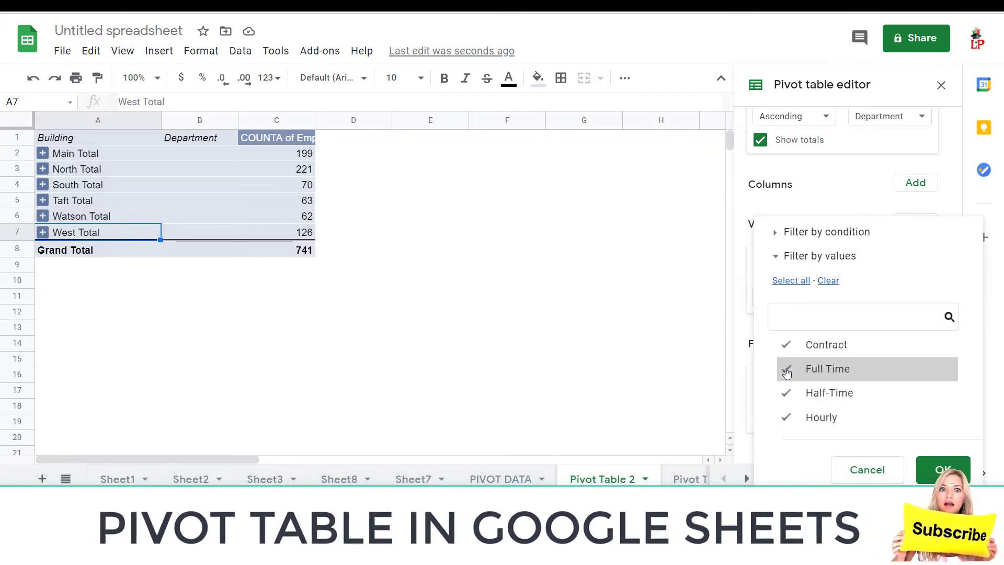
{"action": "left_click", "coordinate": [778, 232]}
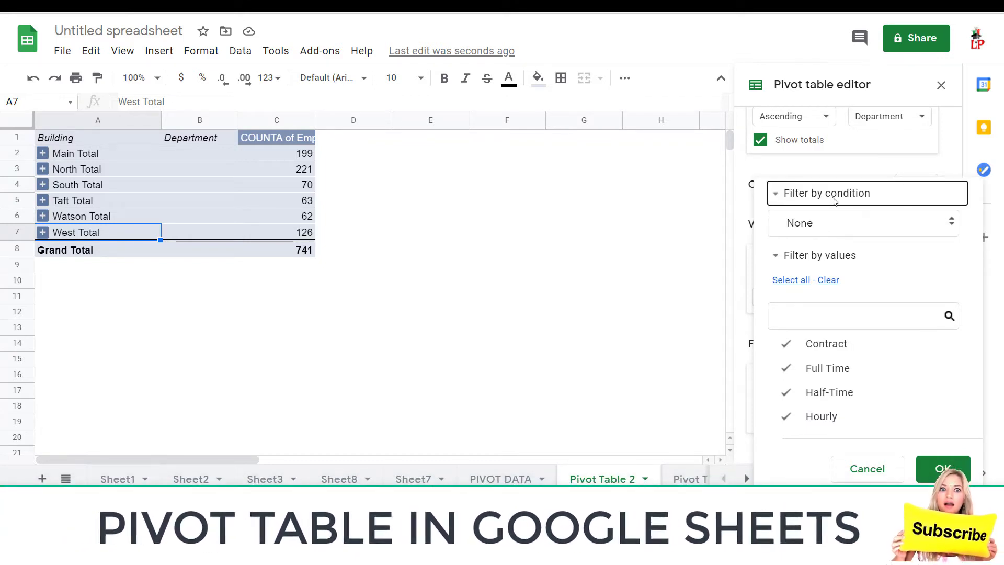
{"action": "left_click", "coordinate": [837, 223]}
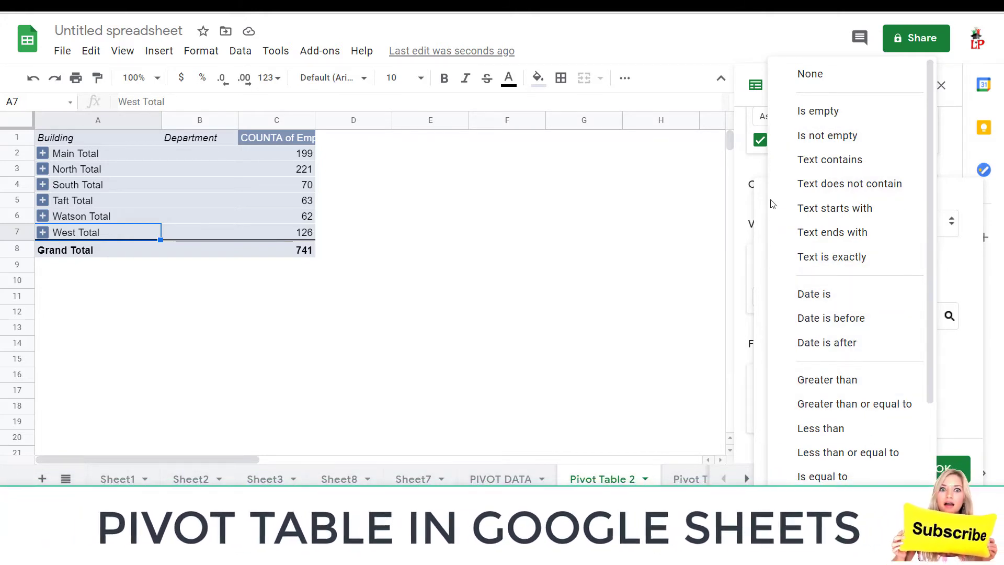
{"action": "left_click", "coordinate": [963, 289]}
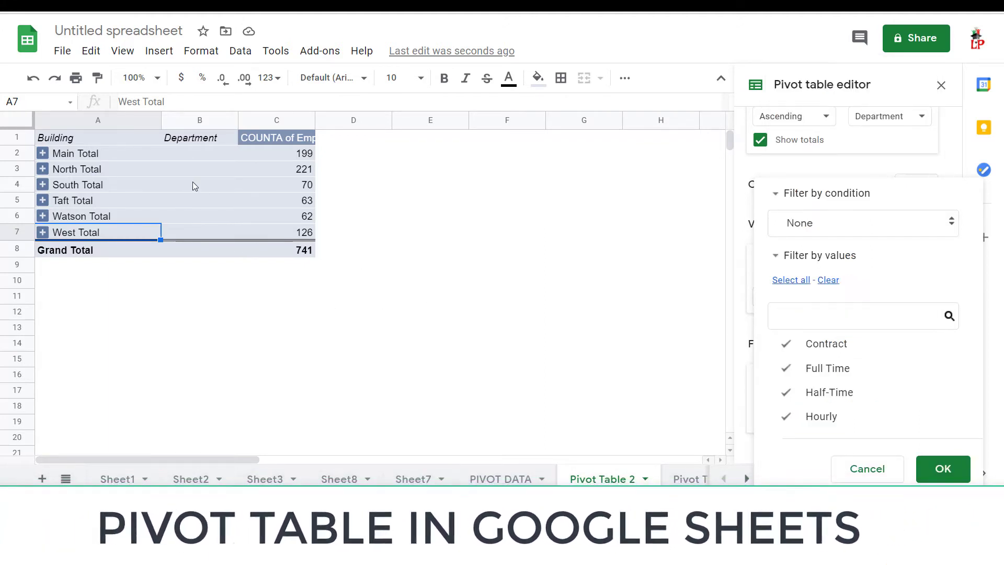
{"action": "left_click", "coordinate": [223, 202]}
{"action": "left_click", "coordinate": [168, 169]}
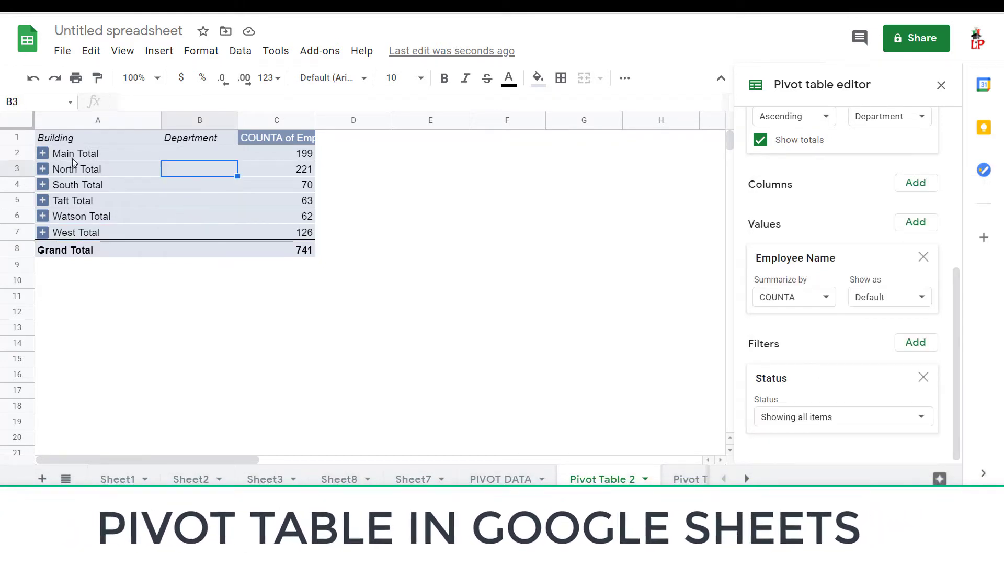
{"action": "left_click", "coordinate": [175, 201]}
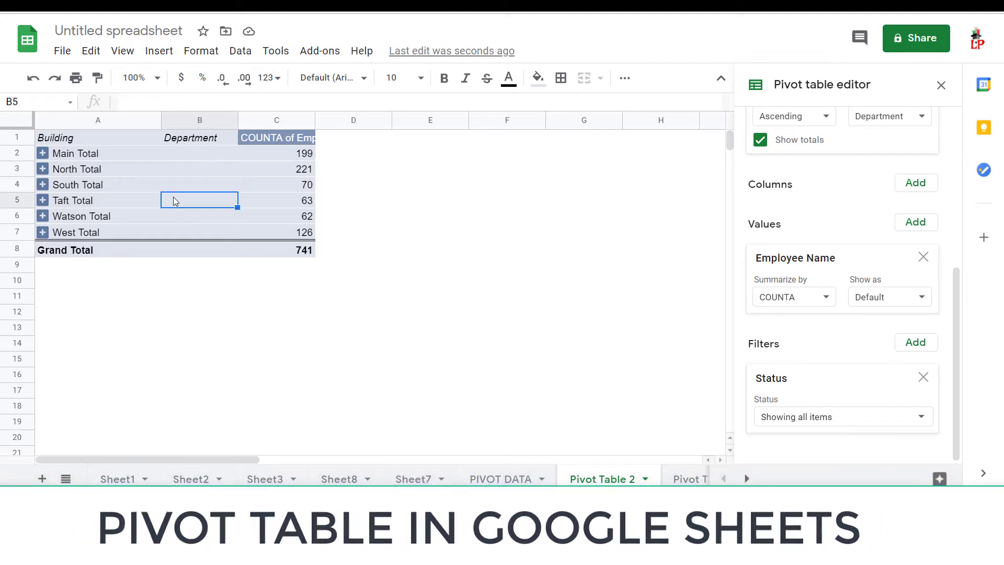
{"action": "left_click", "coordinate": [205, 176]}
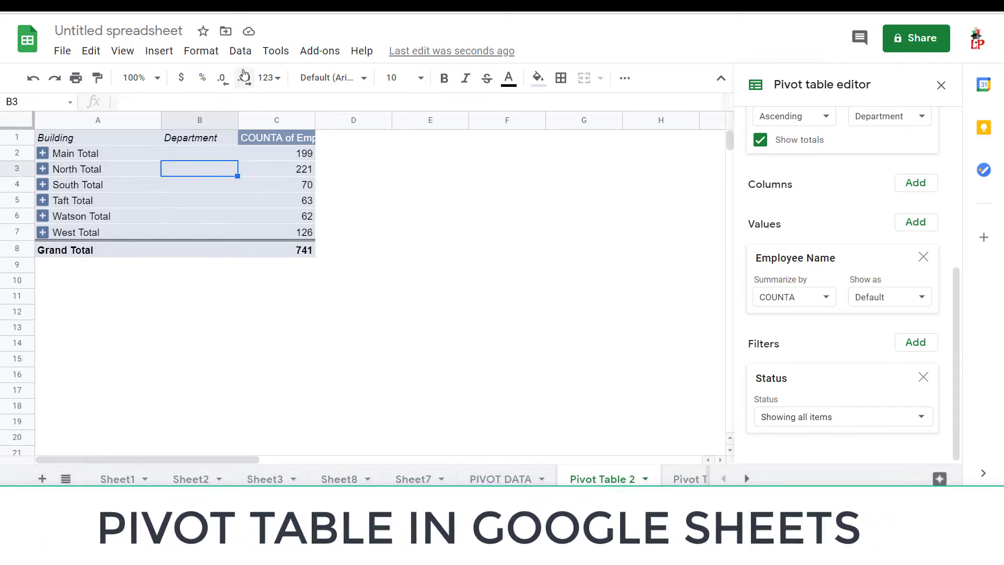
{"action": "left_click", "coordinate": [240, 51]}
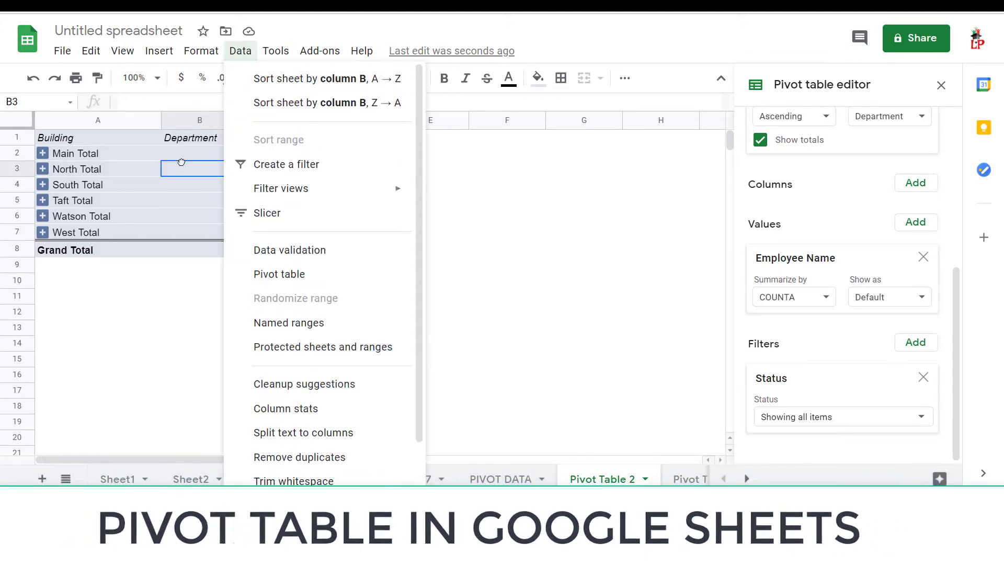
{"action": "left_click", "coordinate": [181, 162]}
{"action": "right_click", "coordinate": [183, 167]}
{"action": "left_click", "coordinate": [160, 168]}
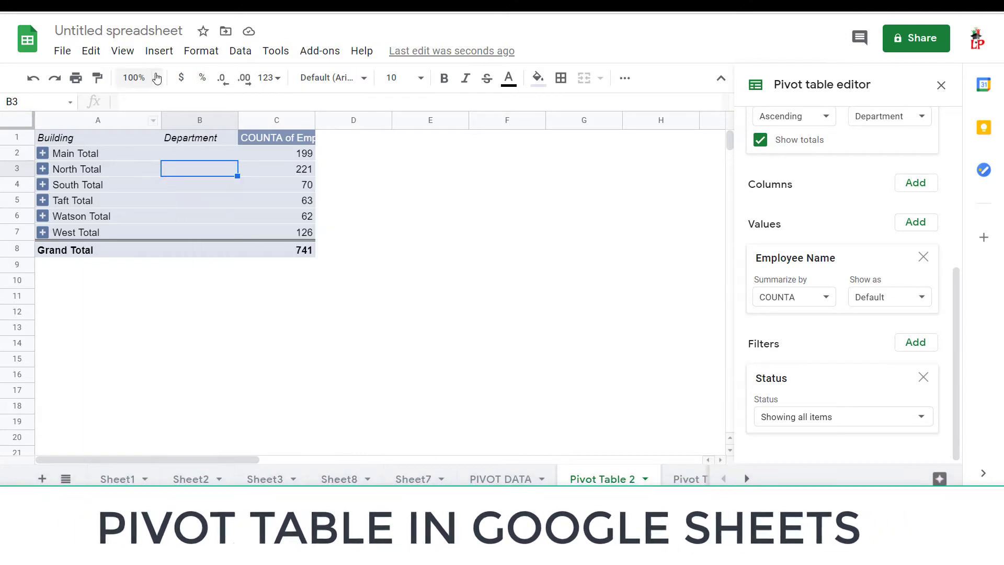
Insert a chart from the collapsed pivot table and move it beside the table, starting at column D.
{"action": "left_click", "coordinate": [158, 52]}
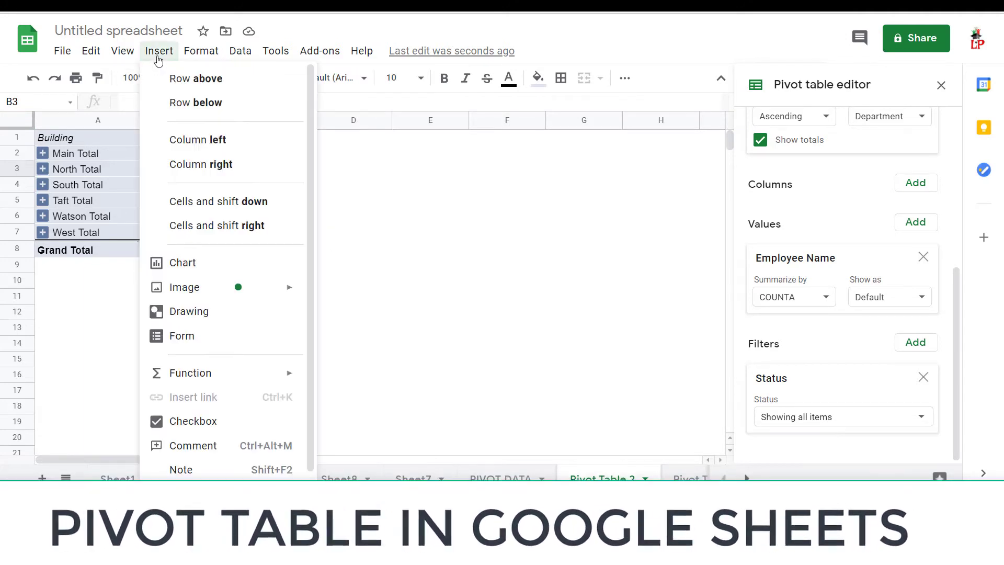
{"action": "left_click", "coordinate": [202, 273]}
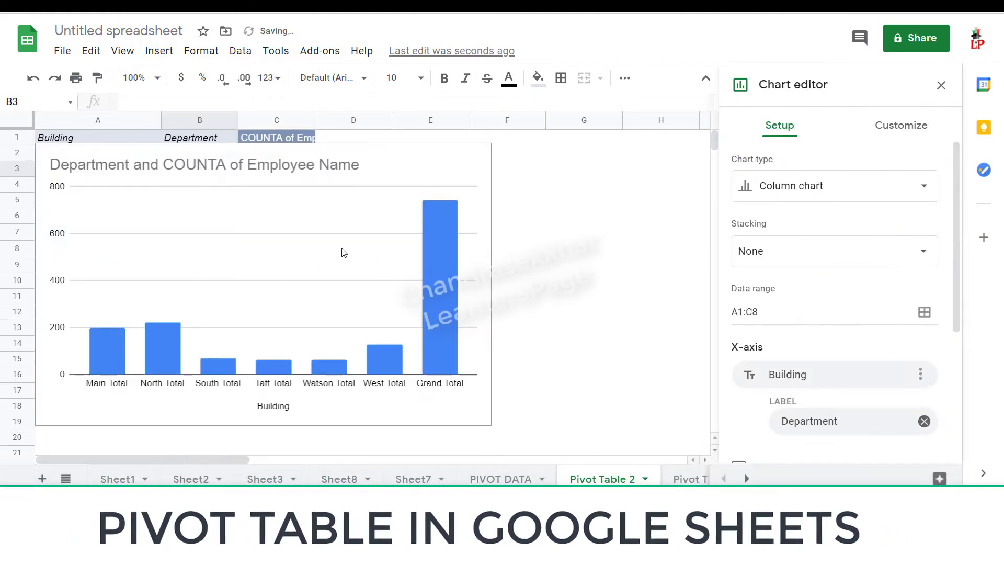
{"action": "left_click", "coordinate": [462, 231]}
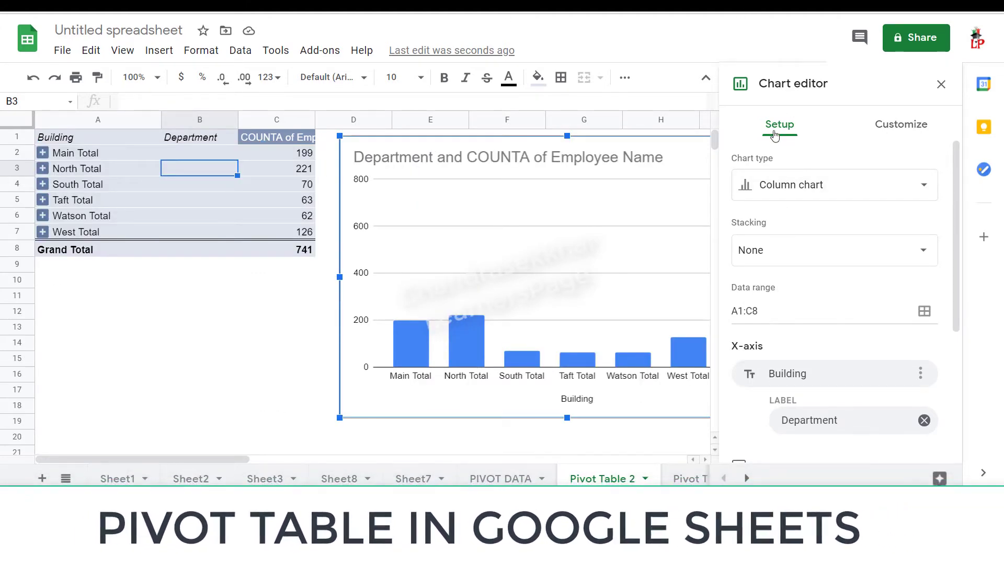
Change the chart type to Stacked bar chart, browse the other available chart types, and close the chart editor.
{"action": "left_click", "coordinate": [810, 194]}
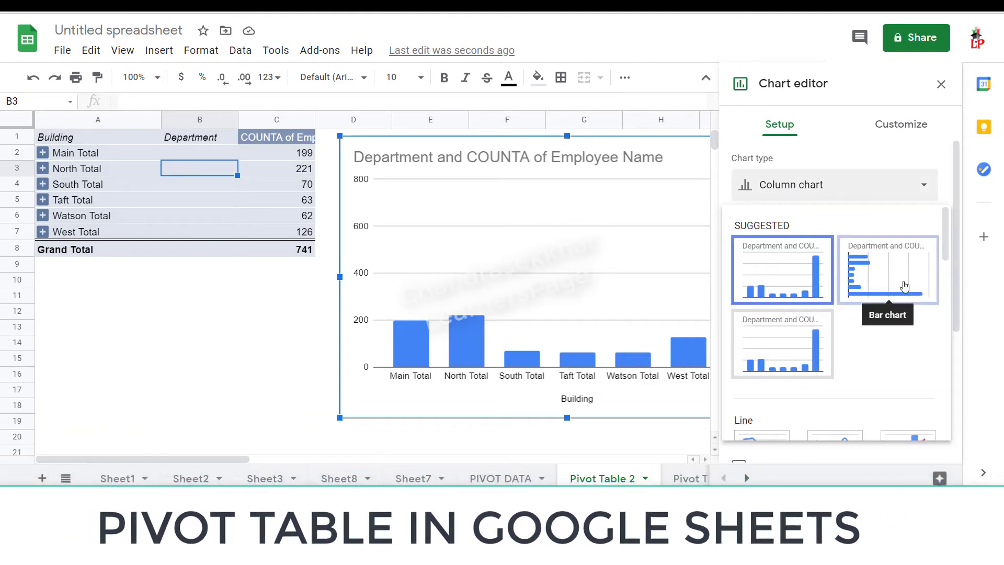
{"action": "scroll", "coordinate": [797, 361], "scroll_direction": "down", "scroll_amount": 3}
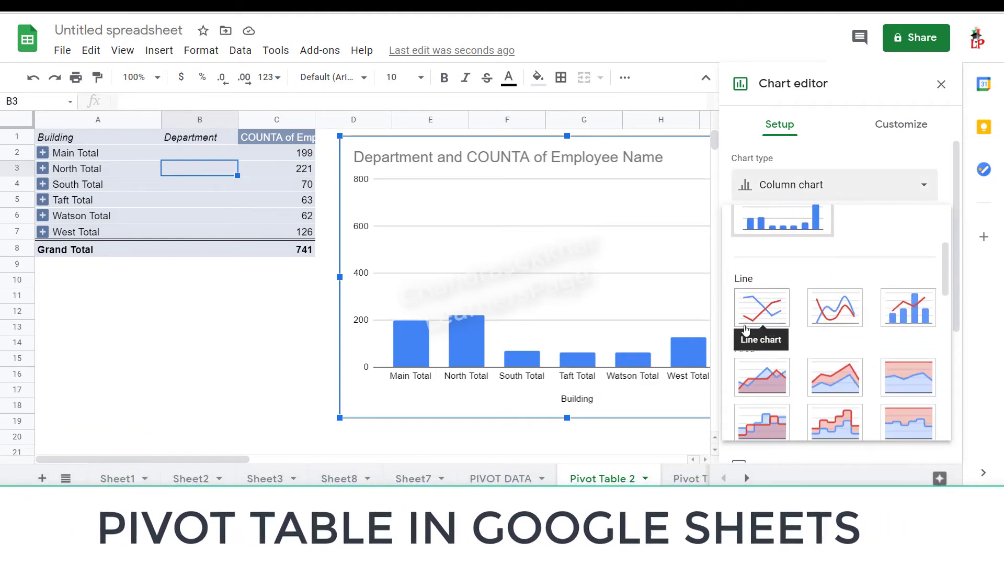
{"action": "scroll", "coordinate": [761, 336], "scroll_direction": "down", "scroll_amount": 3}
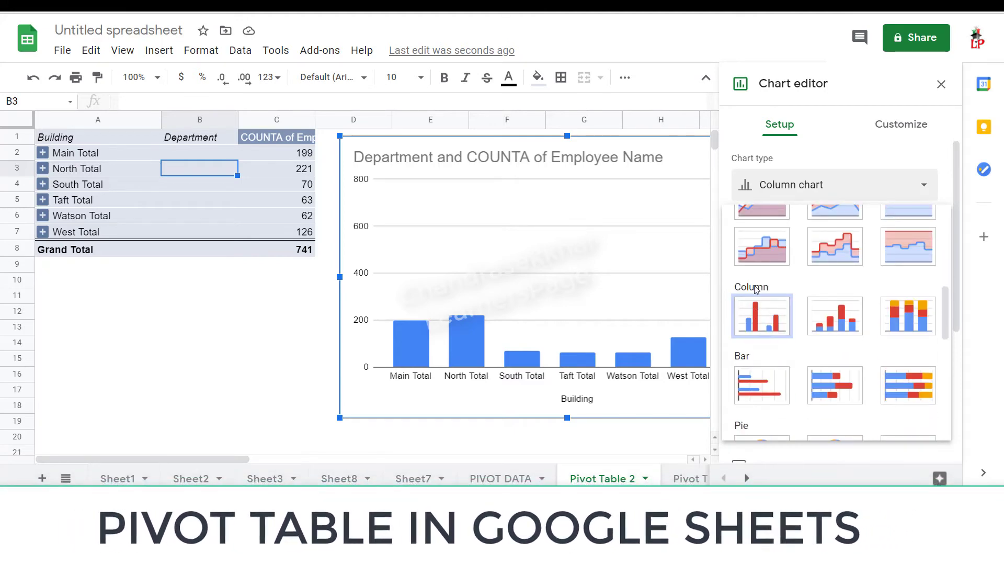
{"action": "scroll", "coordinate": [782, 350], "scroll_direction": "down", "scroll_amount": 1}
{"action": "left_click", "coordinate": [835, 317]}
{"action": "scroll", "coordinate": [792, 325], "scroll_direction": "down", "scroll_amount": 2}
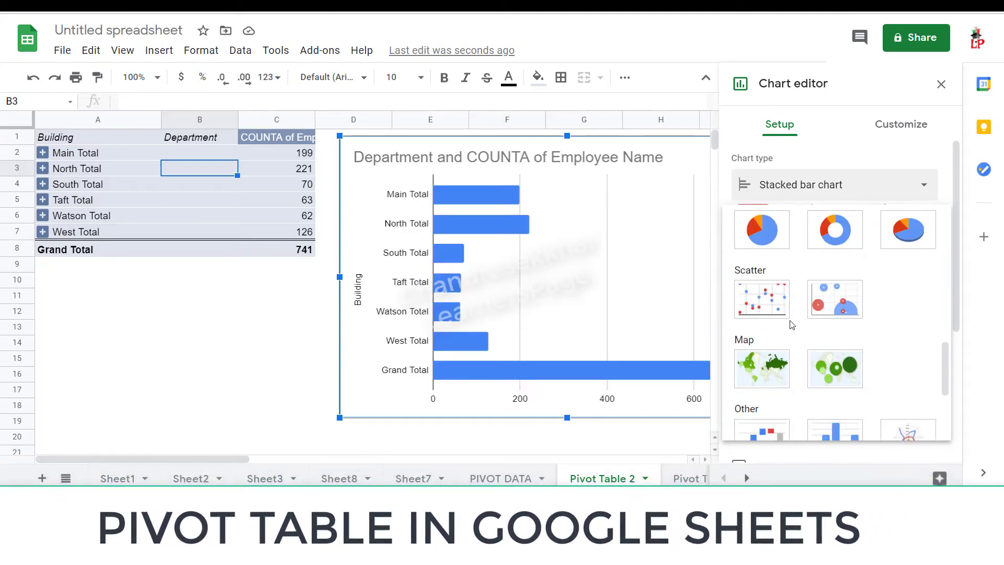
{"action": "scroll", "coordinate": [792, 325], "scroll_direction": "down", "scroll_amount": 2}
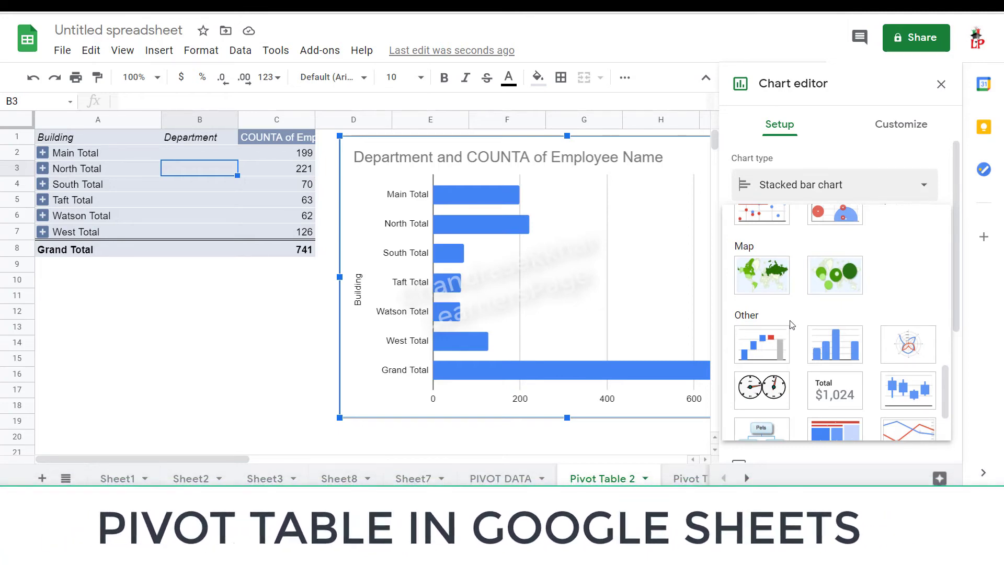
{"action": "scroll", "coordinate": [782, 346], "scroll_direction": "down", "scroll_amount": 2}
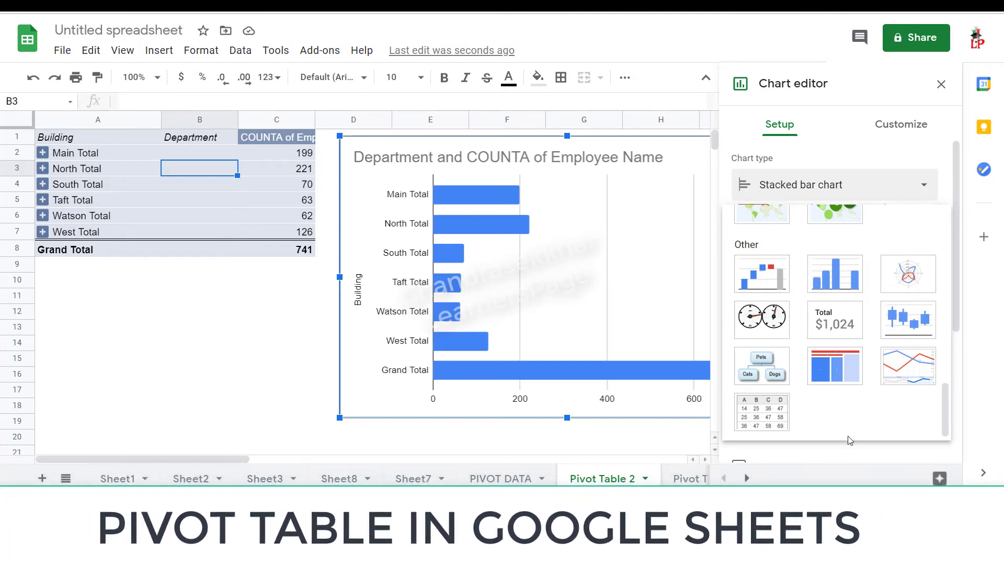
{"action": "scroll", "coordinate": [834, 417], "scroll_direction": "up", "scroll_amount": 5}
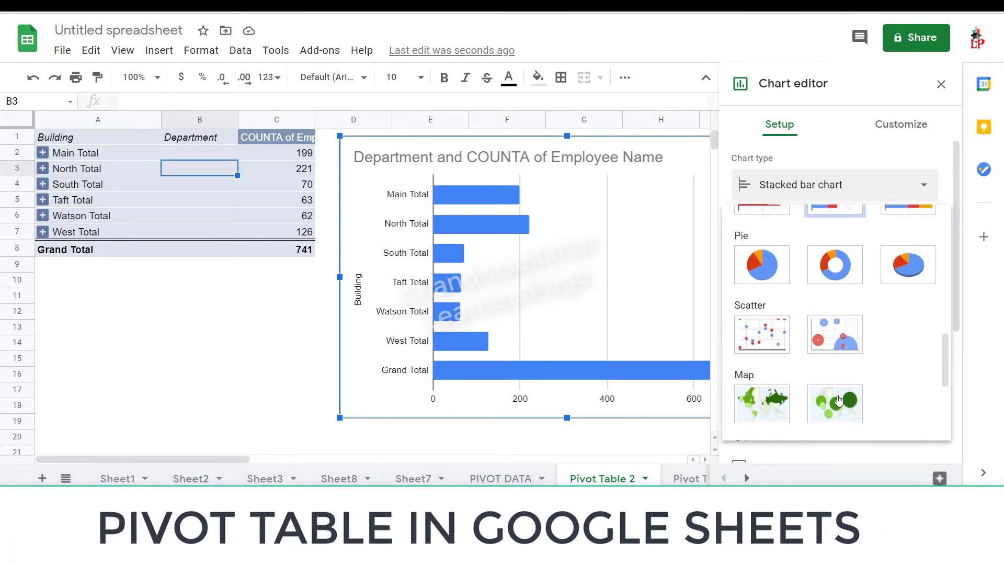
{"action": "left_click", "coordinate": [941, 85]}
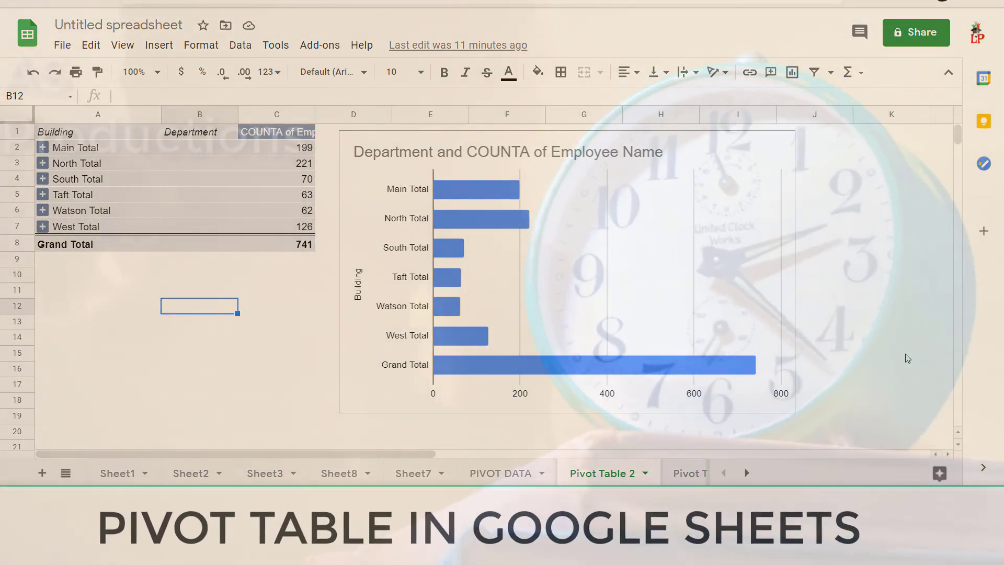
{"action": "left_click", "coordinate": [531, 501]}
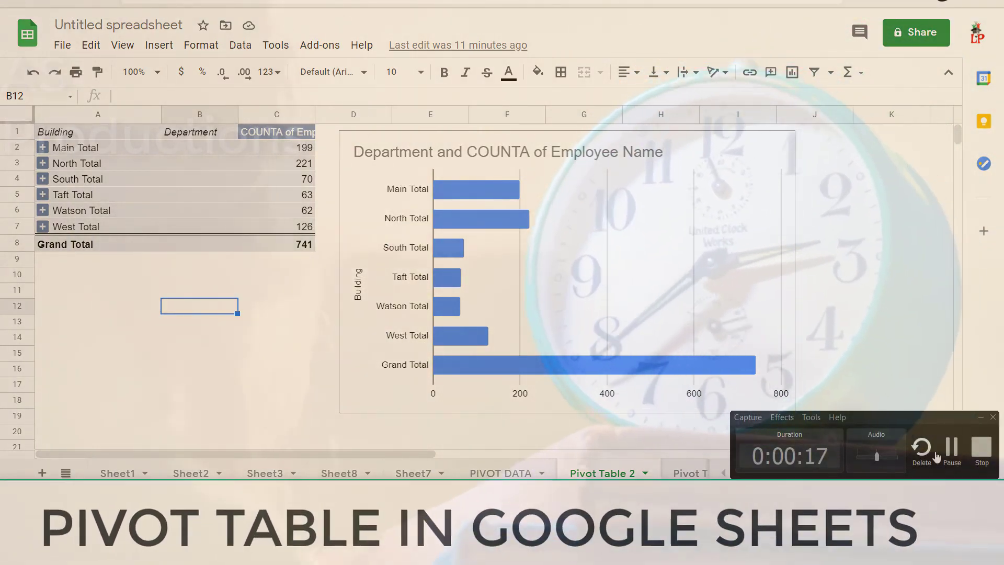